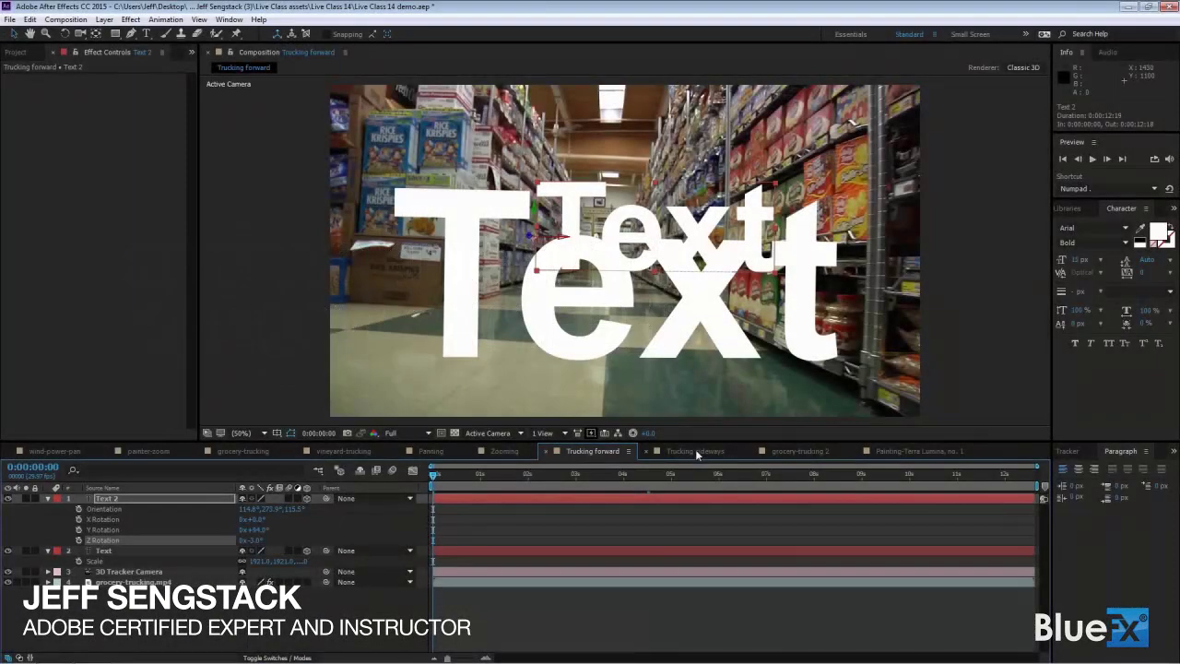
# Open the Trucking sideways composition holding the vineyard-trucking.mp4 footage
pyautogui.click(696, 449)
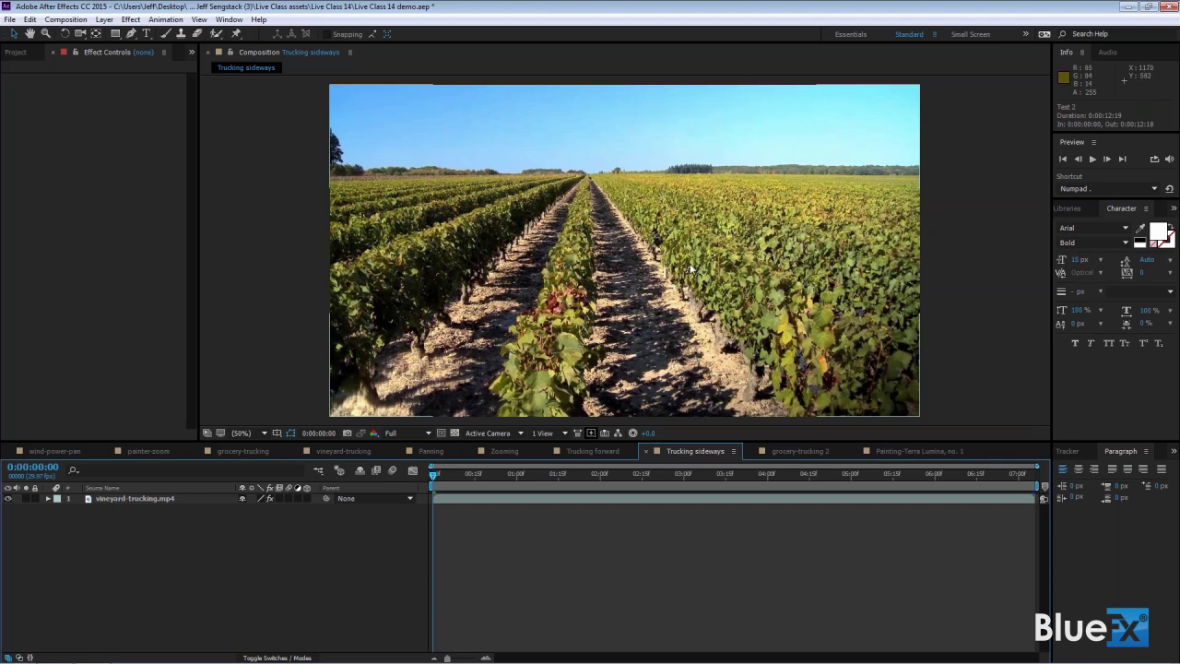
# Set the footage's 3D Camera Tracker to Target Size 419% and Track Point Size 260%
pyautogui.click(135, 499)
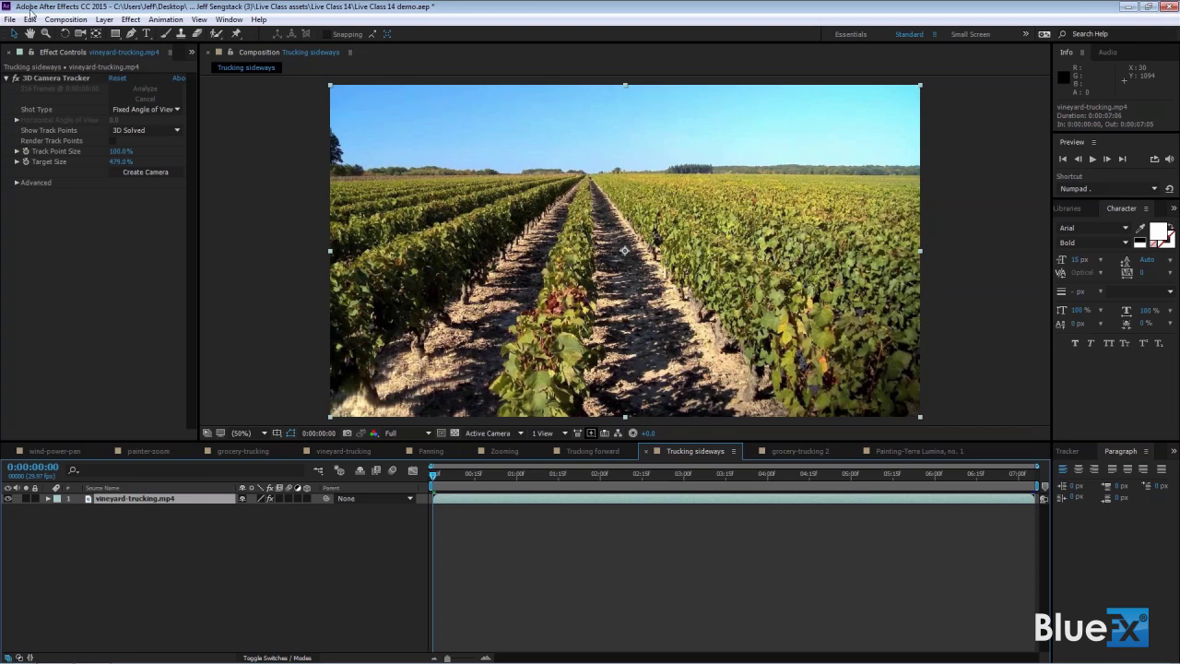
pyautogui.click(48, 77)
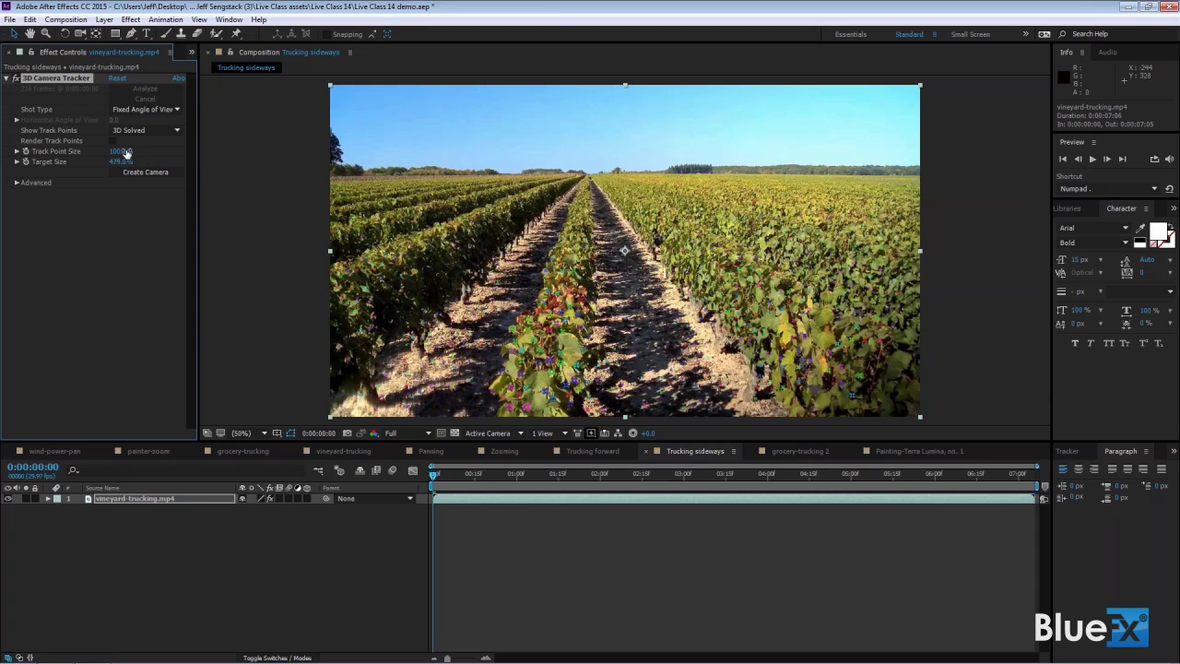
pyautogui.click(138, 171)
pyautogui.moveTo(120, 166); pyautogui.dragTo(69, 166)
pyautogui.click(120, 161)
pyautogui.write('100')
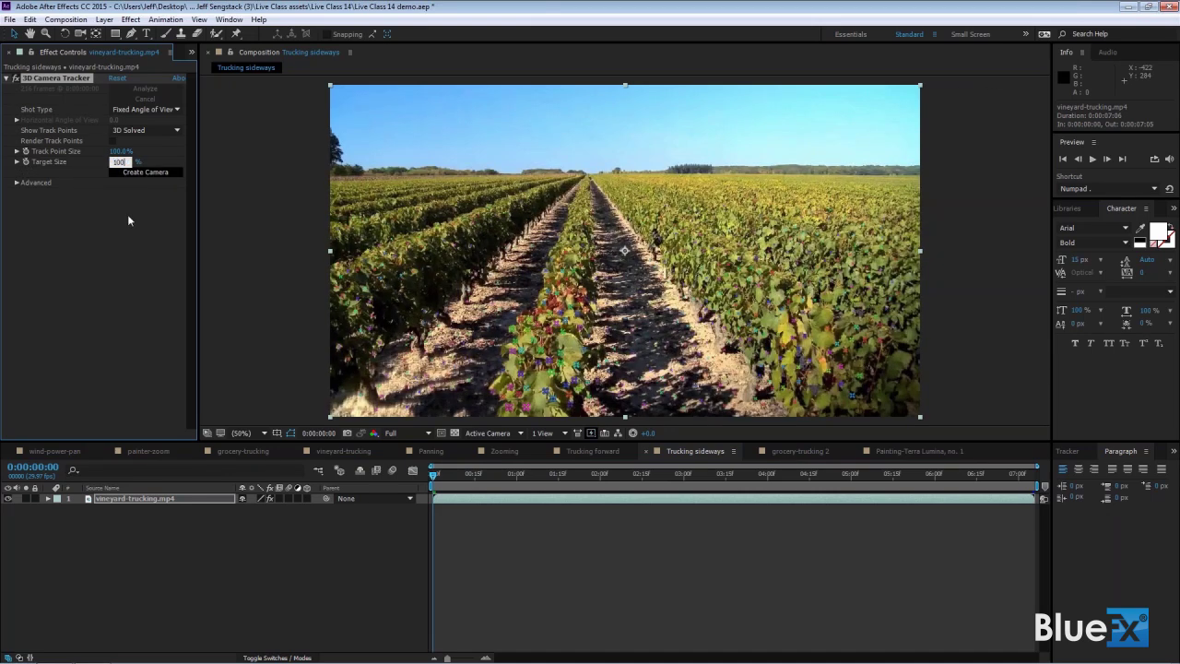
pyautogui.press('Return')
pyautogui.click(286, 289)
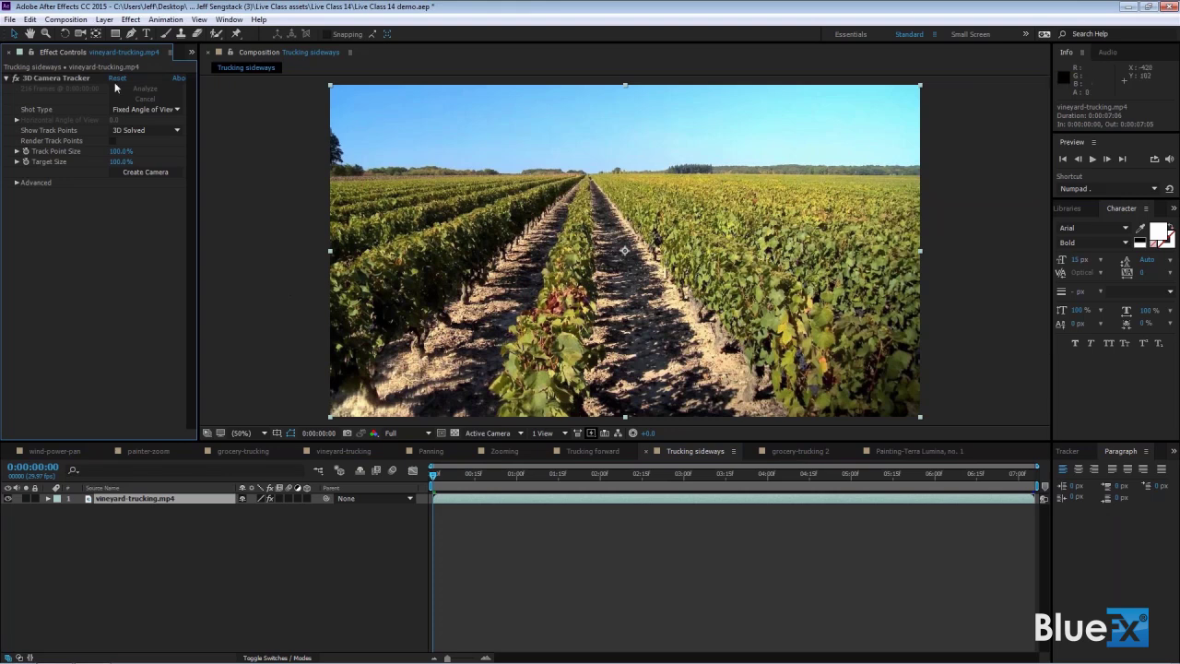
pyautogui.click(66, 81)
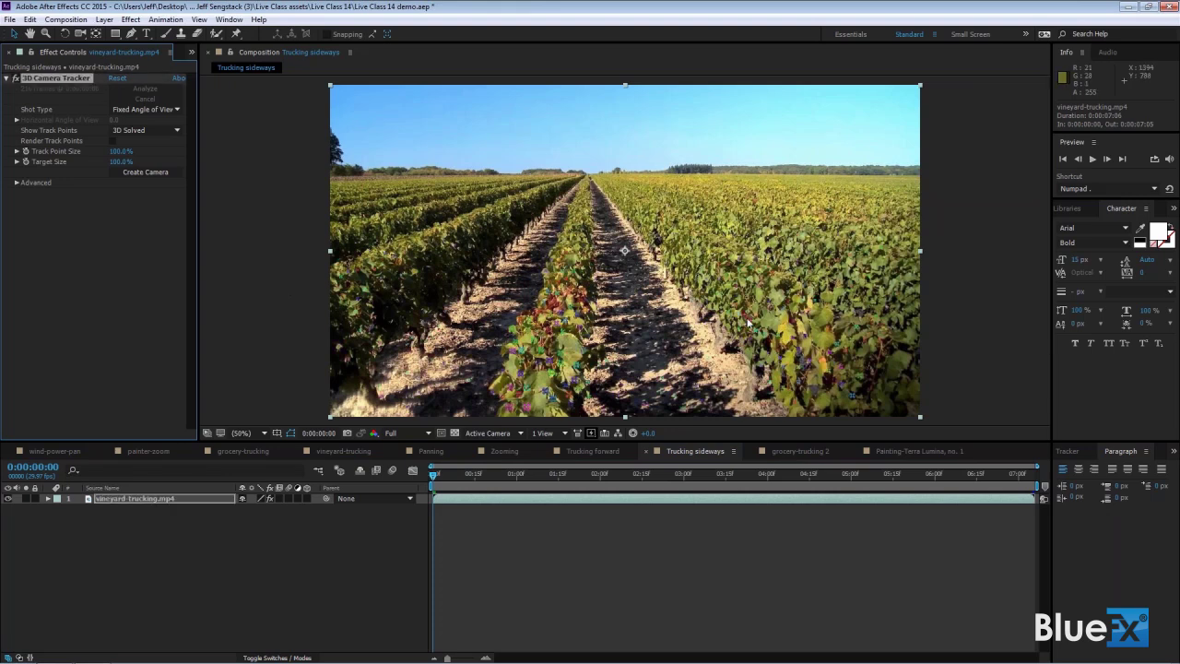
pyautogui.moveTo(119, 164)
pyautogui.mouseDown()
pyautogui.moveTo(157, 164)
pyautogui.moveTo(131, 153)
pyautogui.mouseUp()
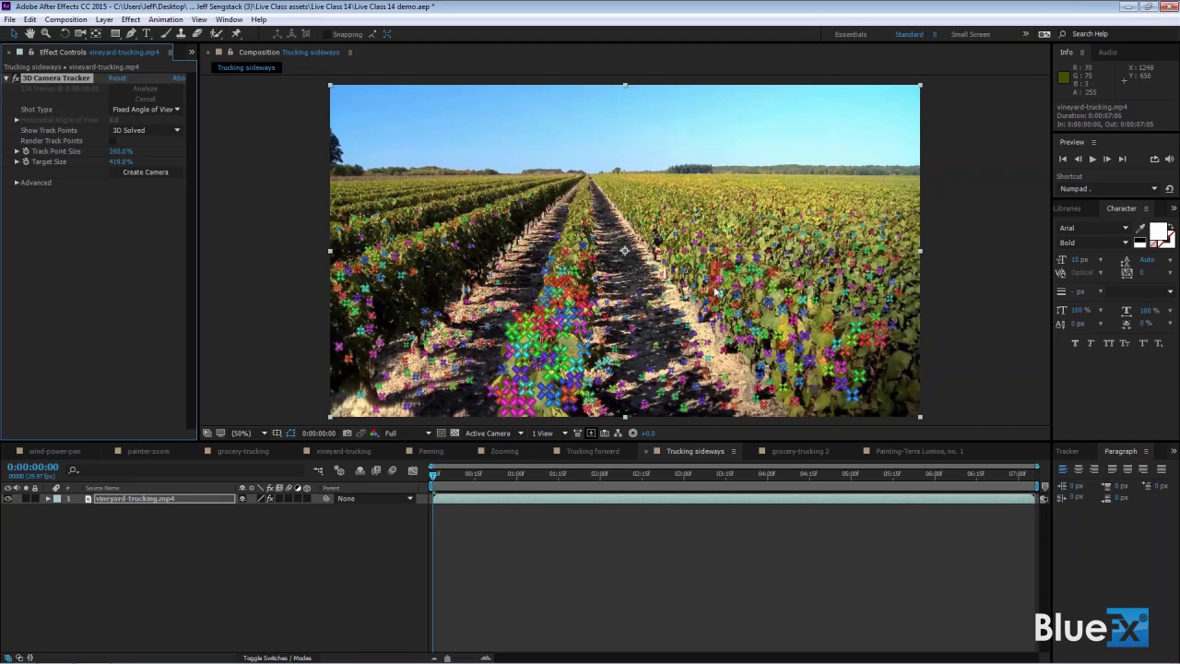
# Create a shadow catcher, camera and light from three track points on the vines
pyautogui.click(715, 292)
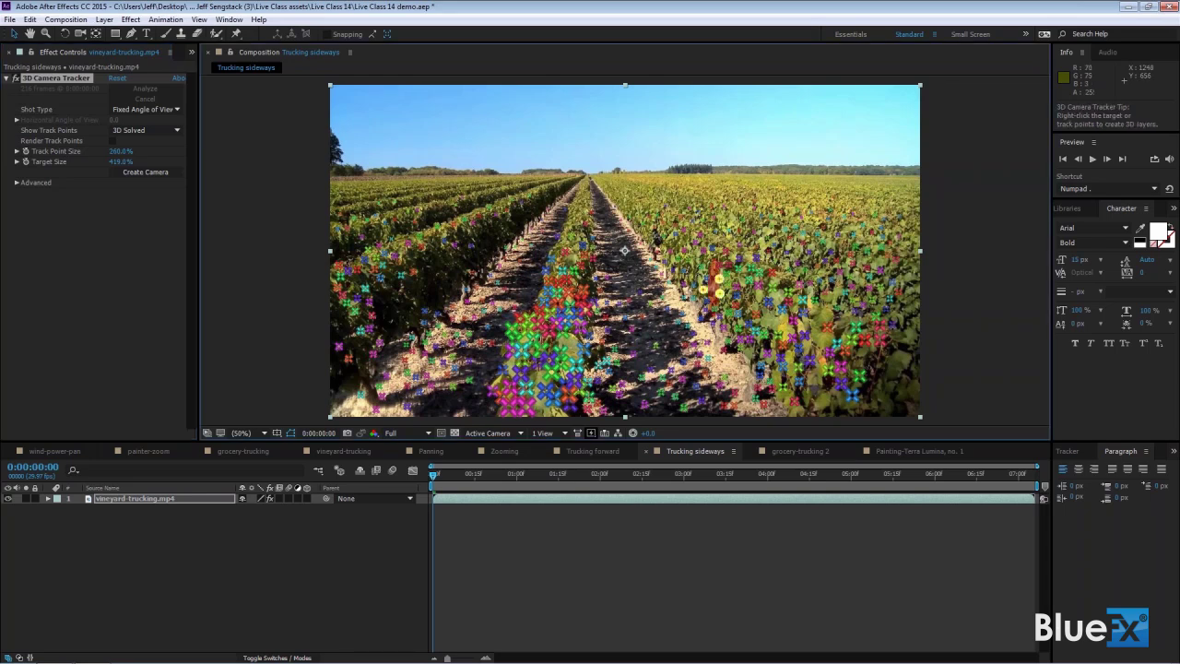
pyautogui.rightClick(711, 287)
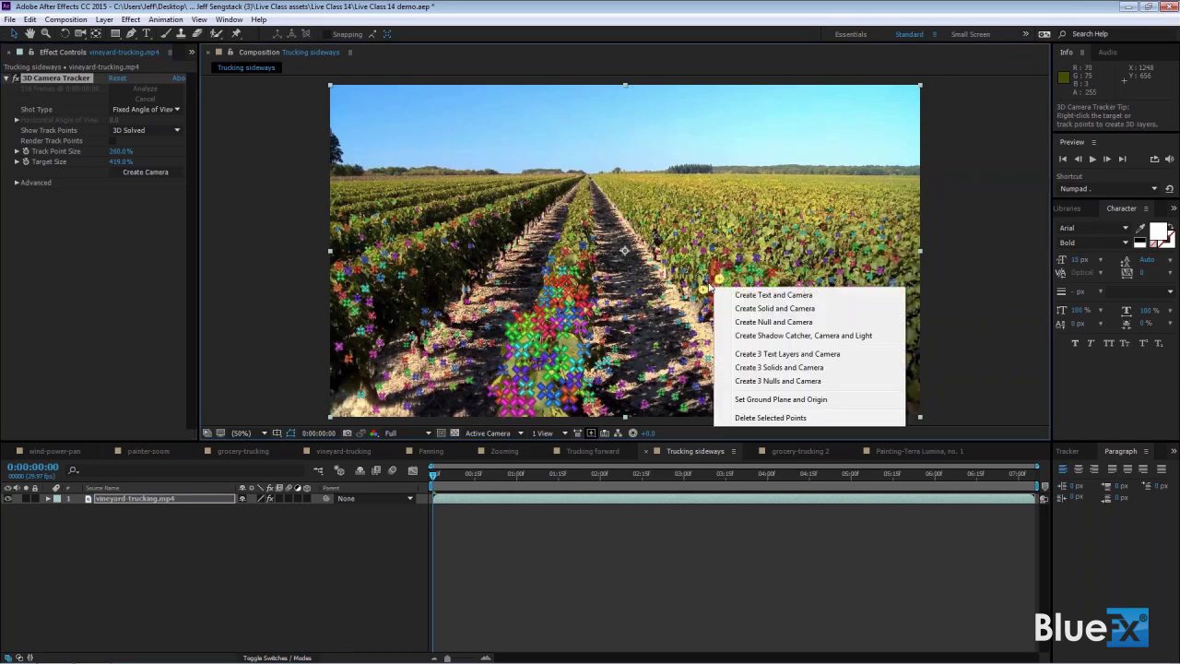
pyautogui.click(759, 335)
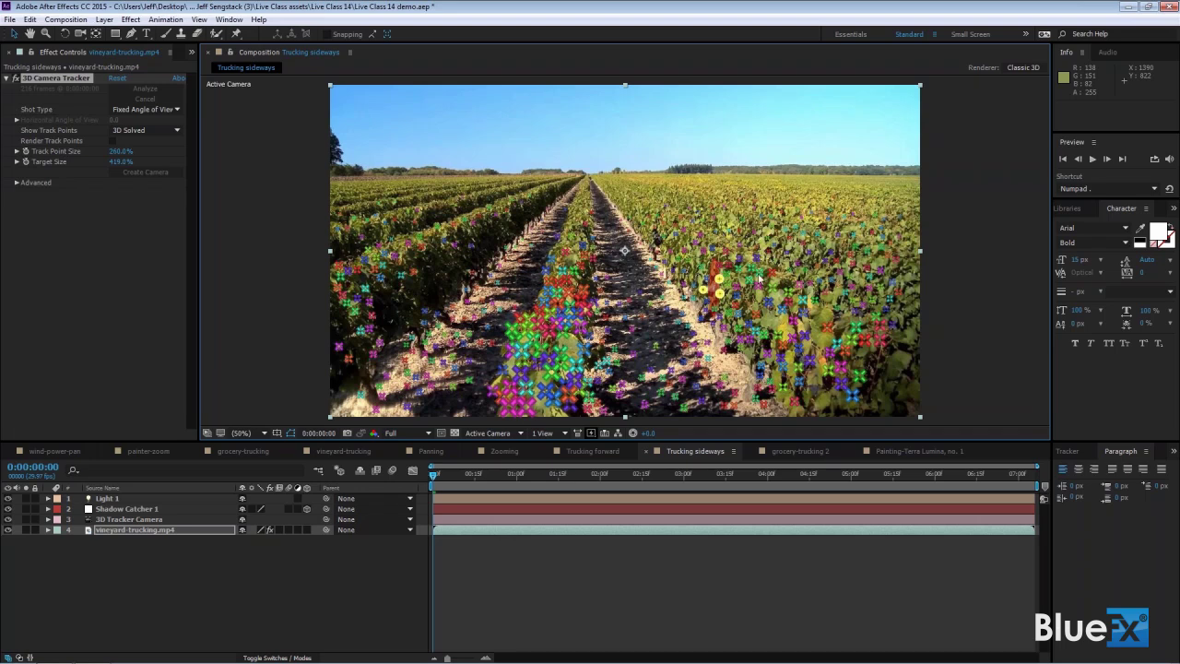
# Create a text layer at the selected track points
pyautogui.rightClick(715, 288)
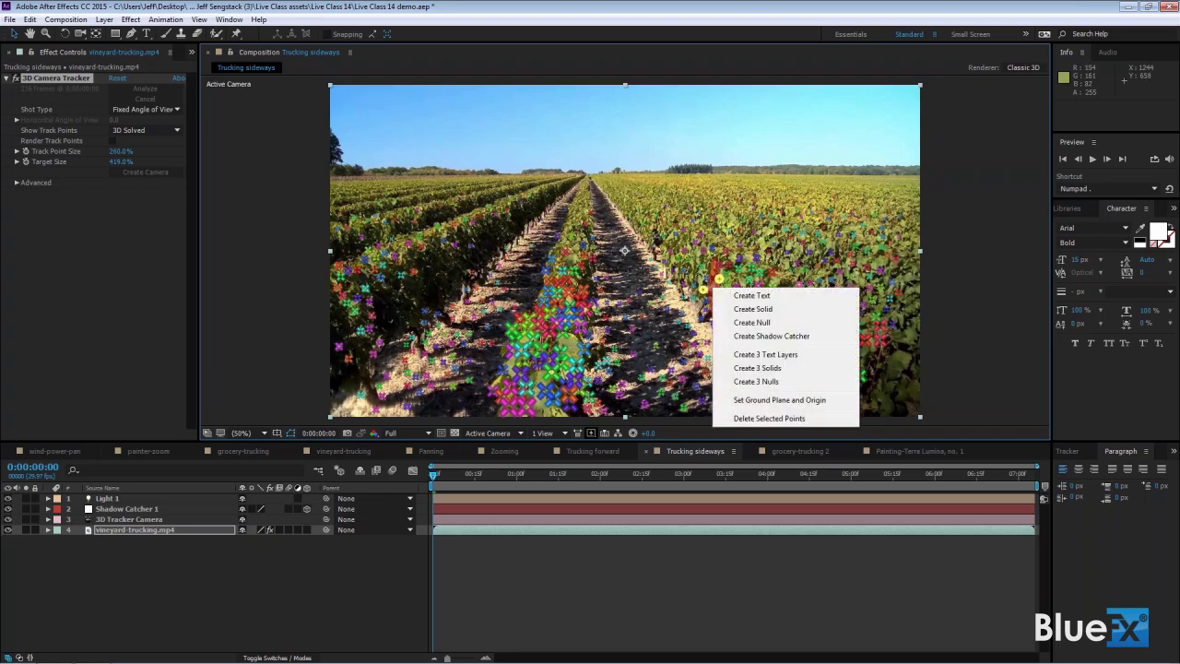
pyautogui.click(758, 300)
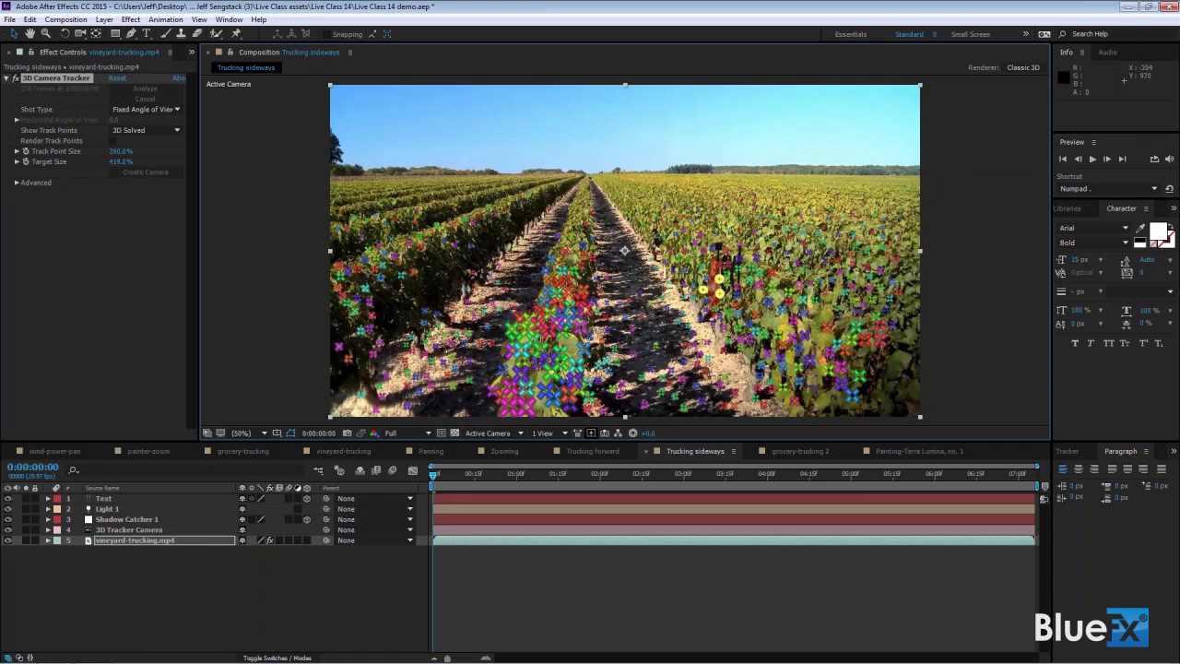
# Copy the Text layer's Position (23844.2, 4023.7, 38141.3) and paste it onto Light 1
pyautogui.click(153, 500)
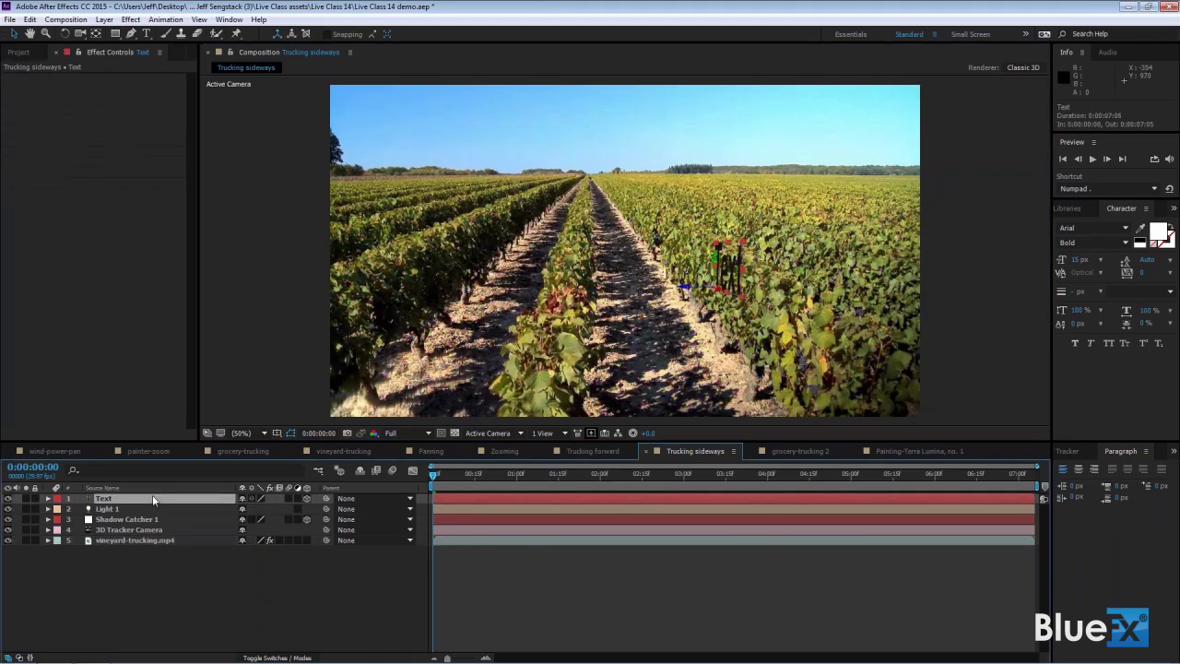
pyautogui.press('p')
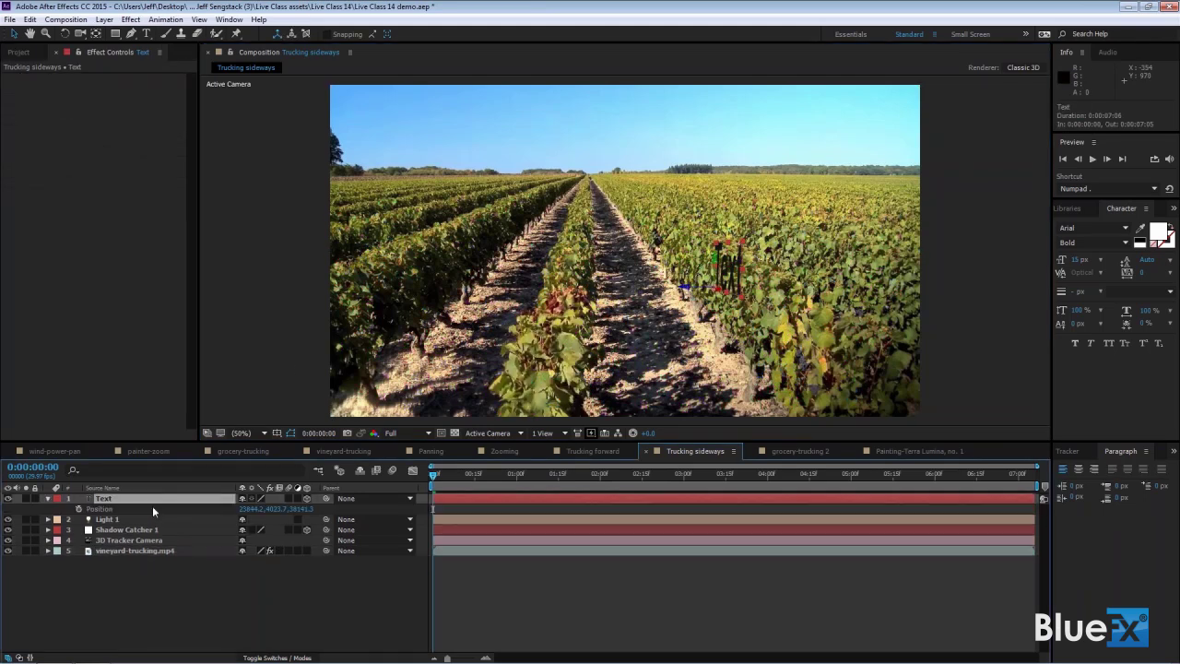
pyautogui.click(102, 509)
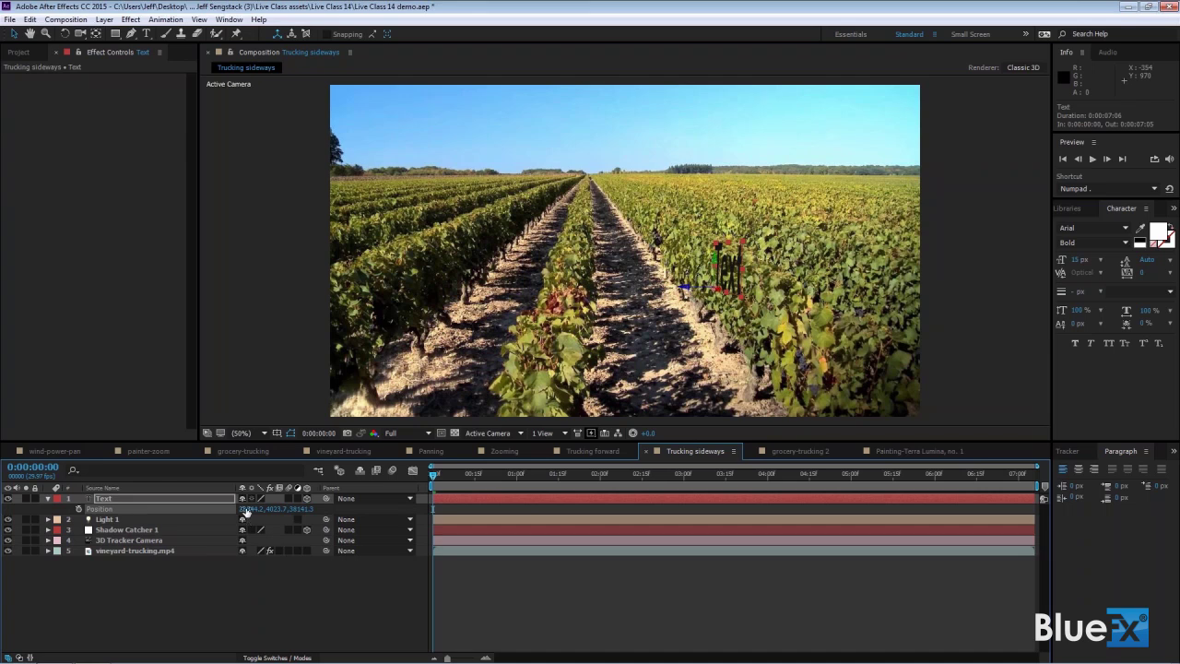
pyautogui.click(306, 529)
pyautogui.click(134, 519)
pyautogui.press('Return')
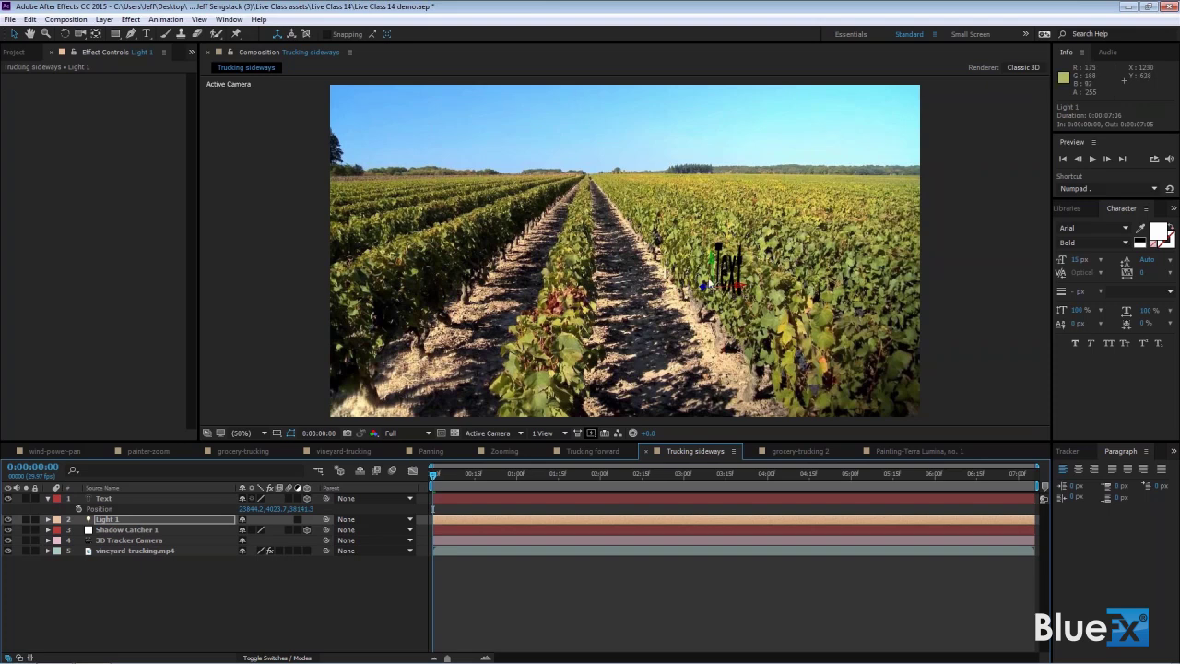
# Zoom to 200% on the text and scrub Light 1's Position X to move it left
pyautogui.press('/')
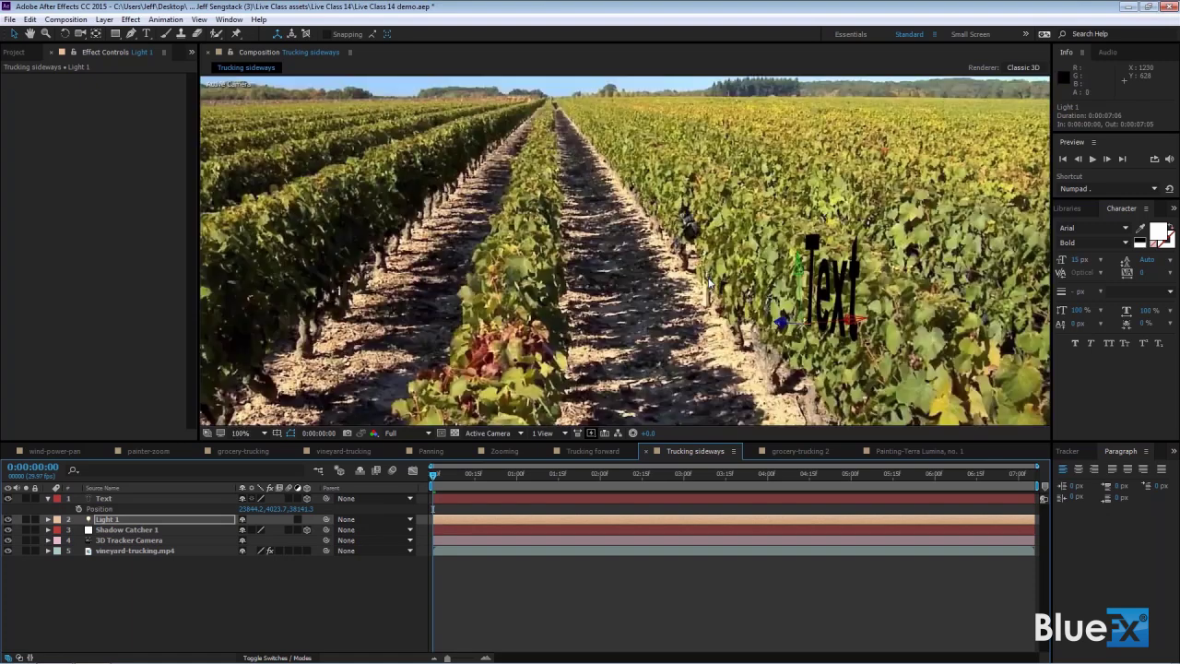
pyautogui.press('.')
pyautogui.press('h')
pyautogui.moveTo(865, 277); pyautogui.dragTo(406, 256)
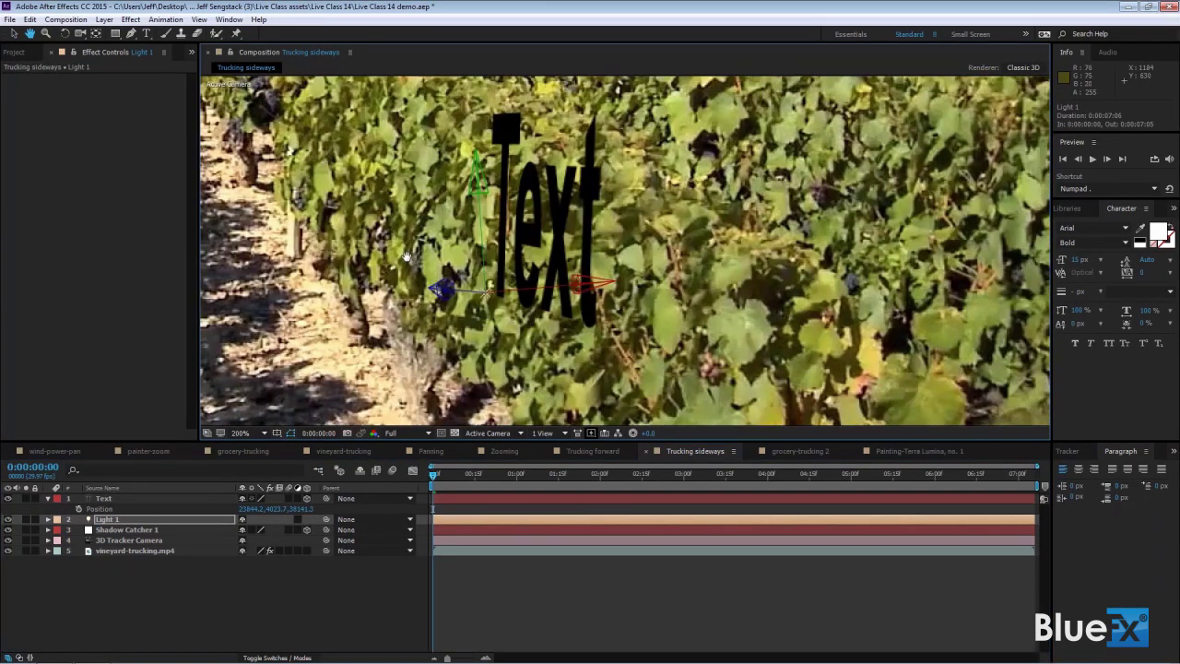
pyautogui.press('v')
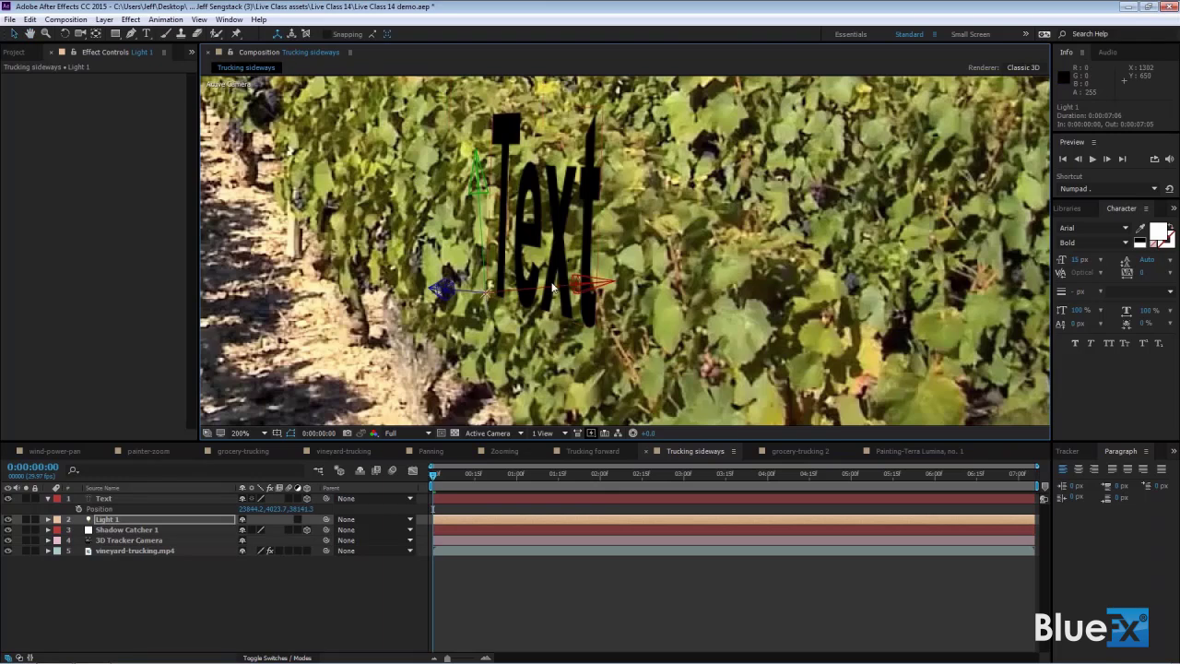
pyautogui.click(144, 519)
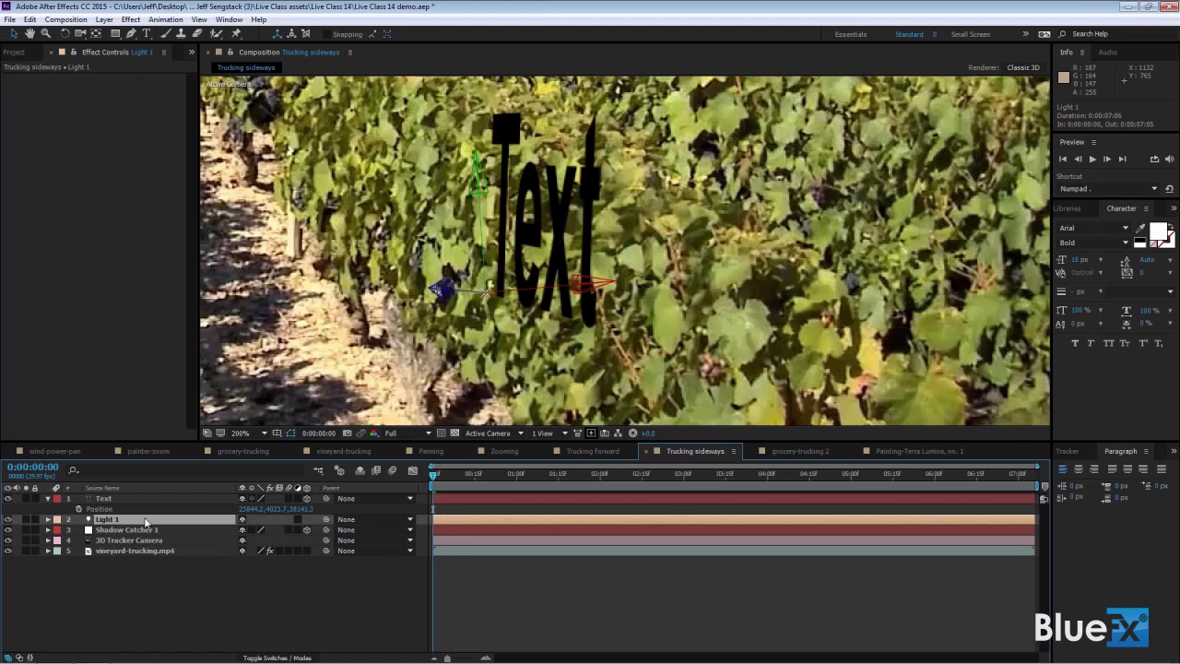
pyautogui.press('p')
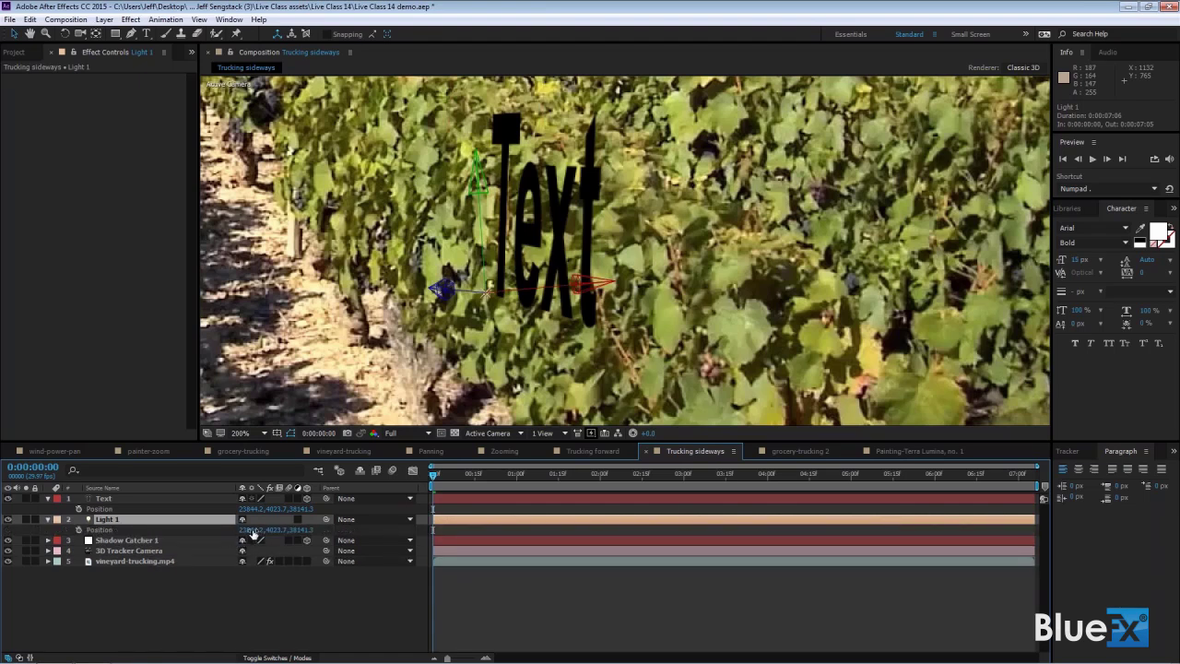
pyautogui.moveTo(249, 531); pyautogui.dragTo(203, 532)
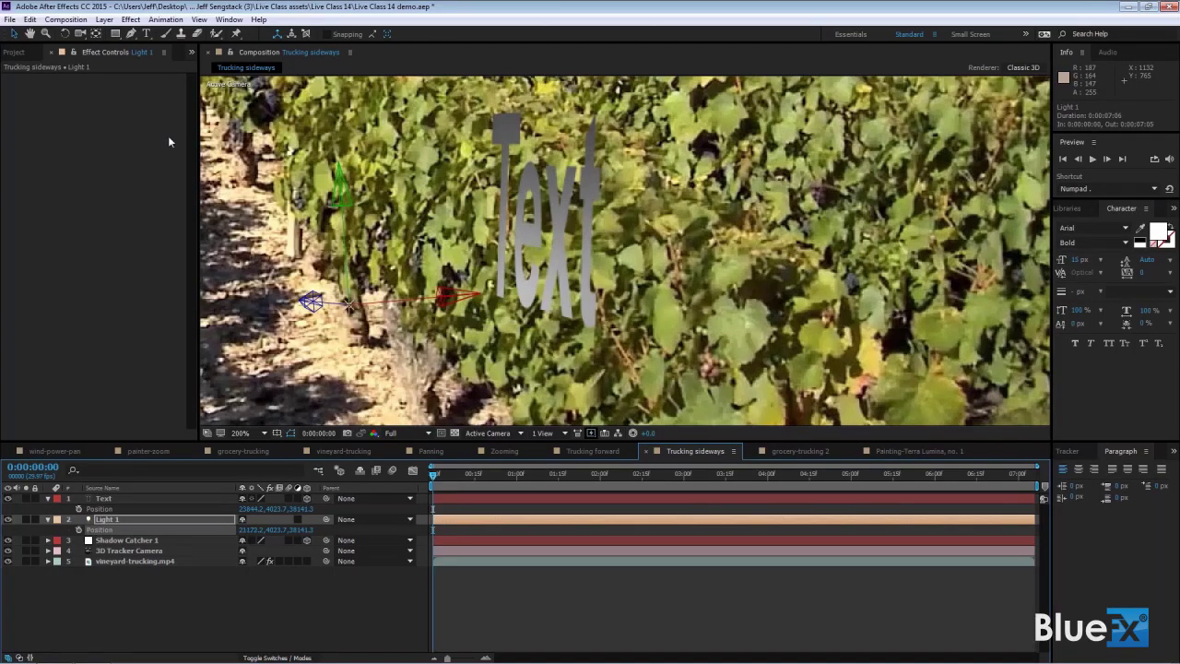
# Raise Light 1 and shift it further left to Position 19400.2, 1866.4, 38141.3
pyautogui.moveTo(352, 207); pyautogui.dragTo(334, 131)
pyautogui.hotkey('ctrl', 'z')
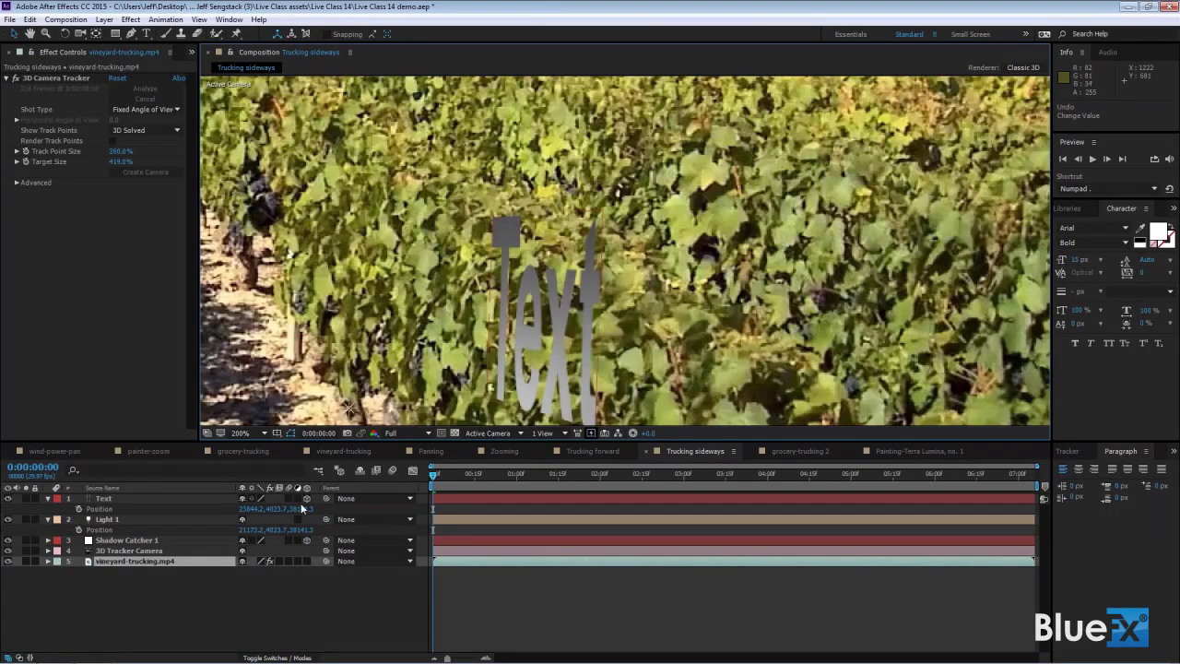
pyautogui.click(120, 521)
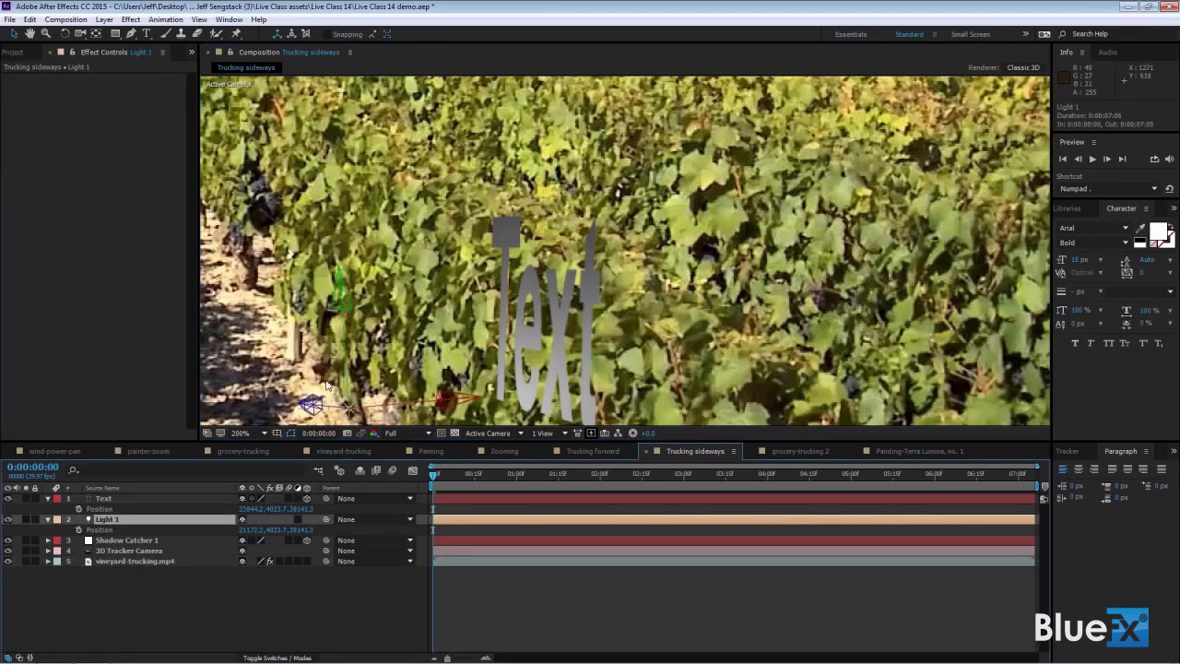
pyautogui.hotkey('shift', 'Up')
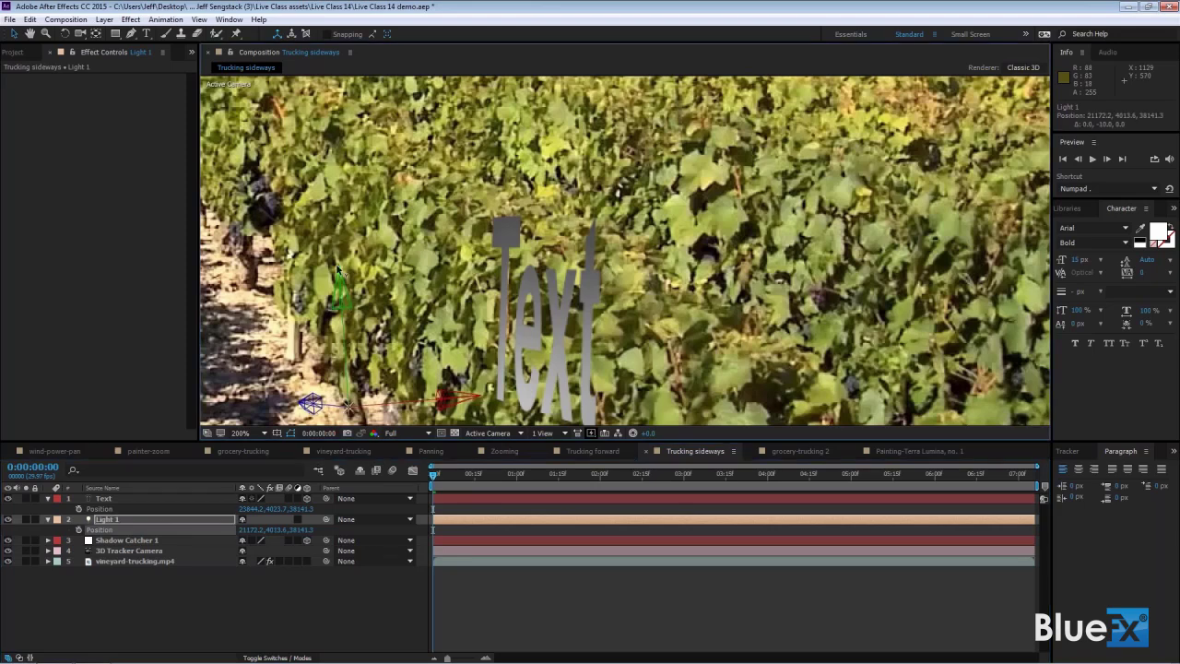
pyautogui.hotkey('shift', 'Up')
pyautogui.hotkey('shift', 'Up')
pyautogui.hotkey('shift', 'Up')
pyautogui.hotkey('shift', 'Up')
pyautogui.hotkey('shift', 'Up')
pyautogui.hotkey('shift', 'Up')
pyautogui.hotkey('shift', 'Up')
pyautogui.hotkey('shift', 'Up')
pyautogui.hotkey('shift', 'Up')
pyautogui.hotkey('shift', 'Up')
pyautogui.hotkey('shift', 'Up')
pyautogui.hotkey('shift', 'Up')
pyautogui.hotkey('shift', 'Up')
pyautogui.hotkey('shift', 'Up')
pyautogui.hotkey('shift', 'Up')
pyautogui.hotkey('shift', 'Up')
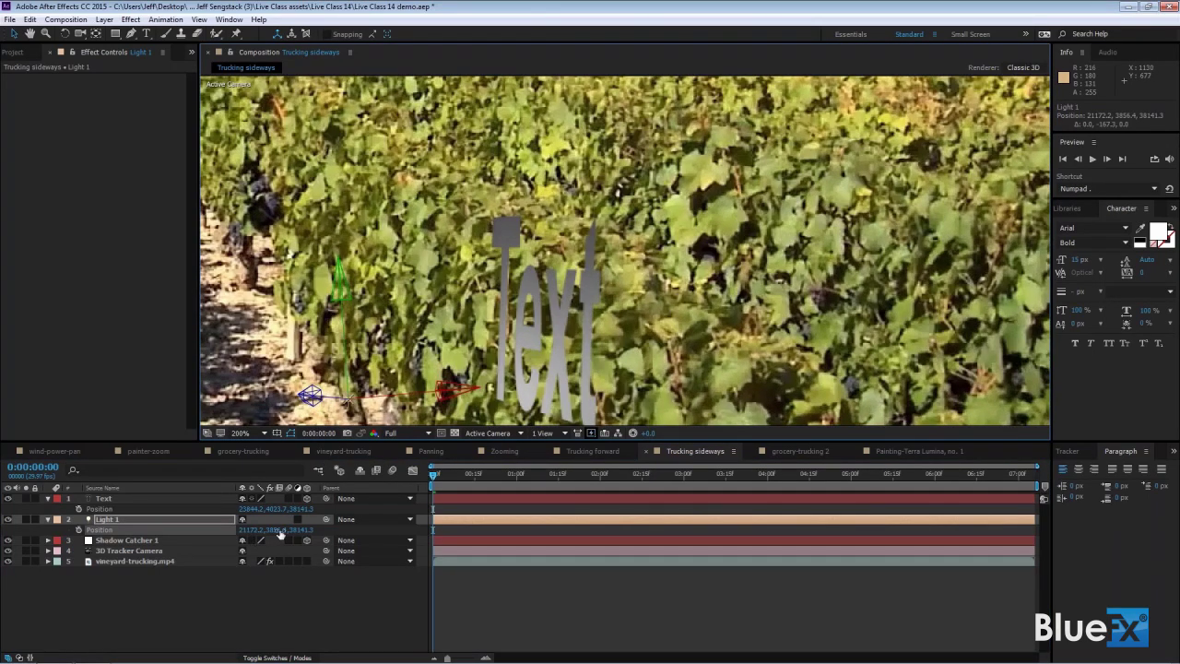
pyautogui.moveTo(278, 535); pyautogui.dragTo(250, 535)
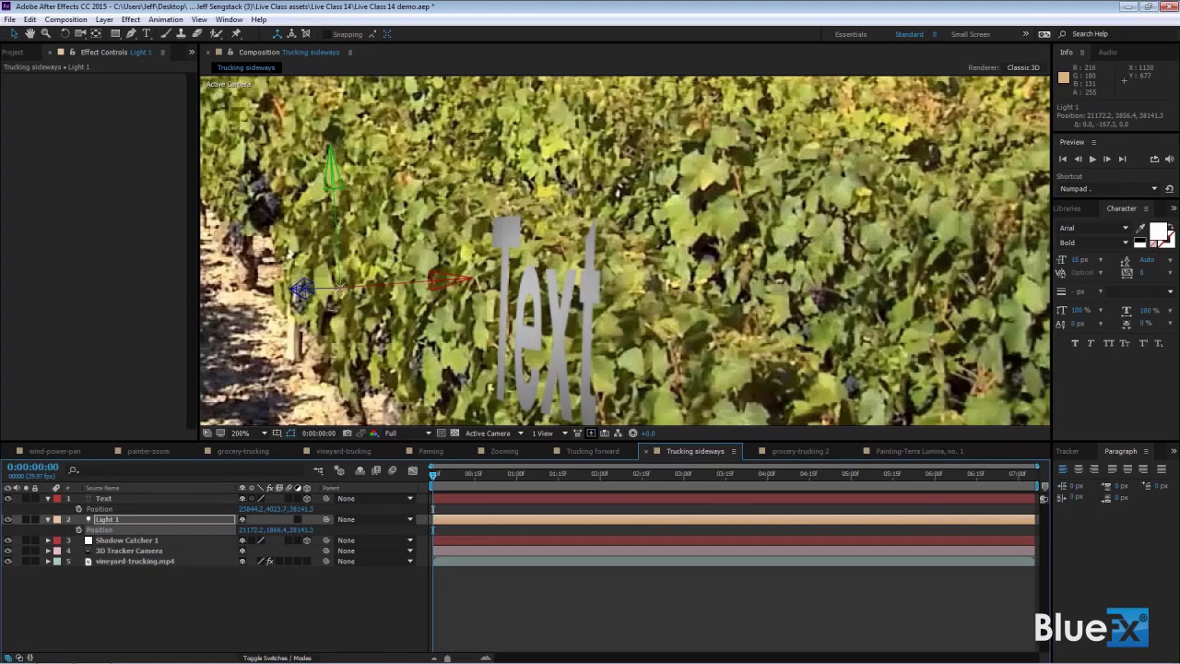
pyautogui.moveTo(249, 535); pyautogui.dragTo(232, 535)
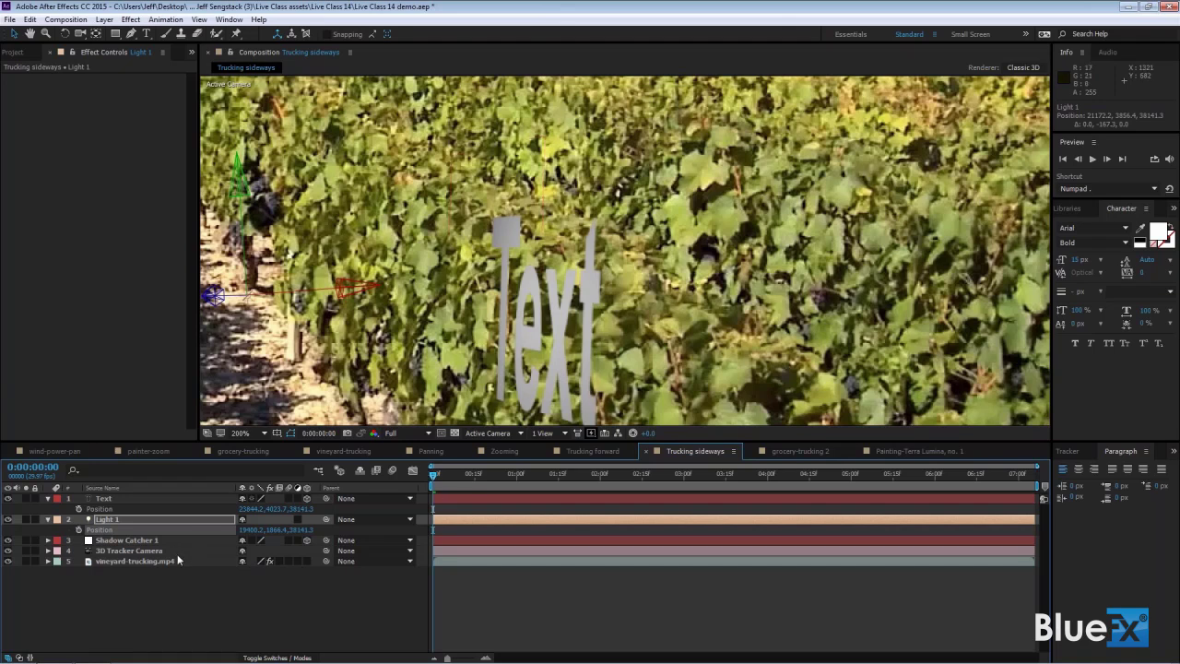
pyautogui.click(138, 540)
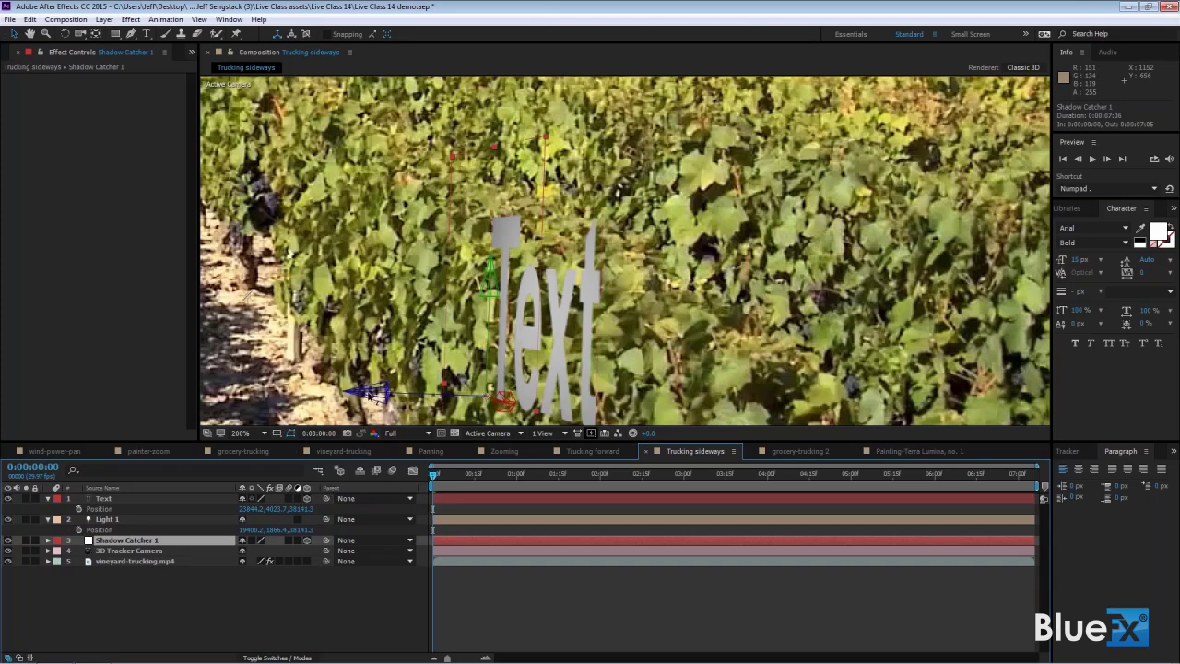
# Move the shadow catcher toward the text's shadow and reveal its Material Options
pyautogui.moveTo(505, 400); pyautogui.dragTo(572, 413)
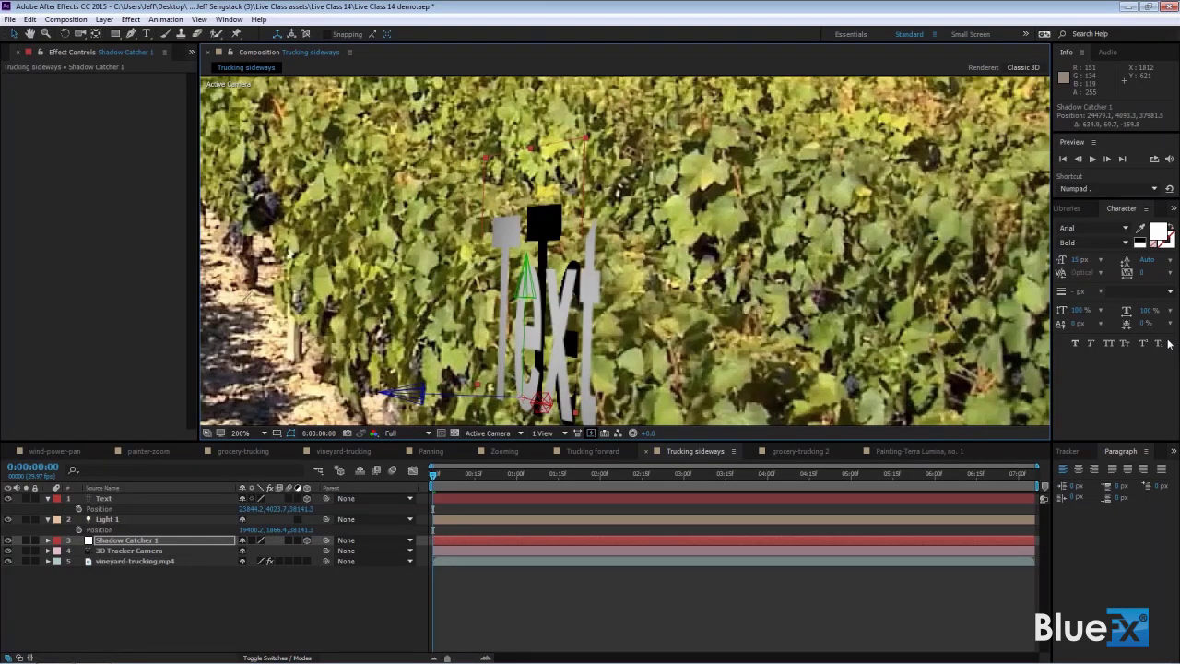
pyautogui.hotkey('shift', '/')
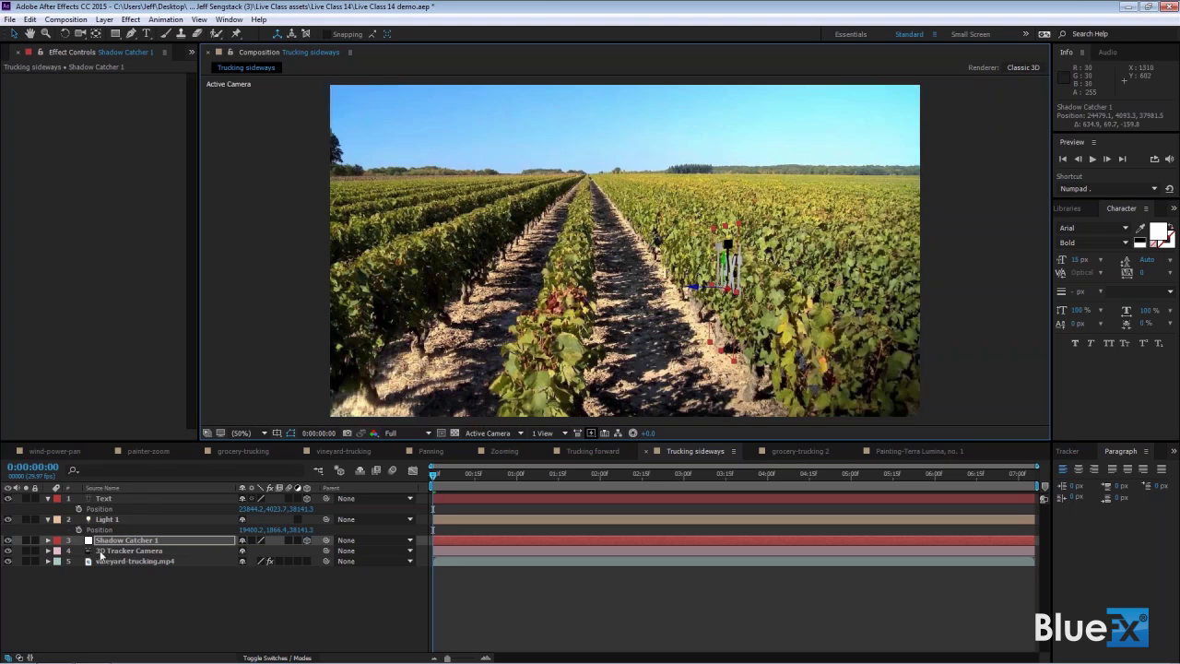
pyautogui.click(176, 542)
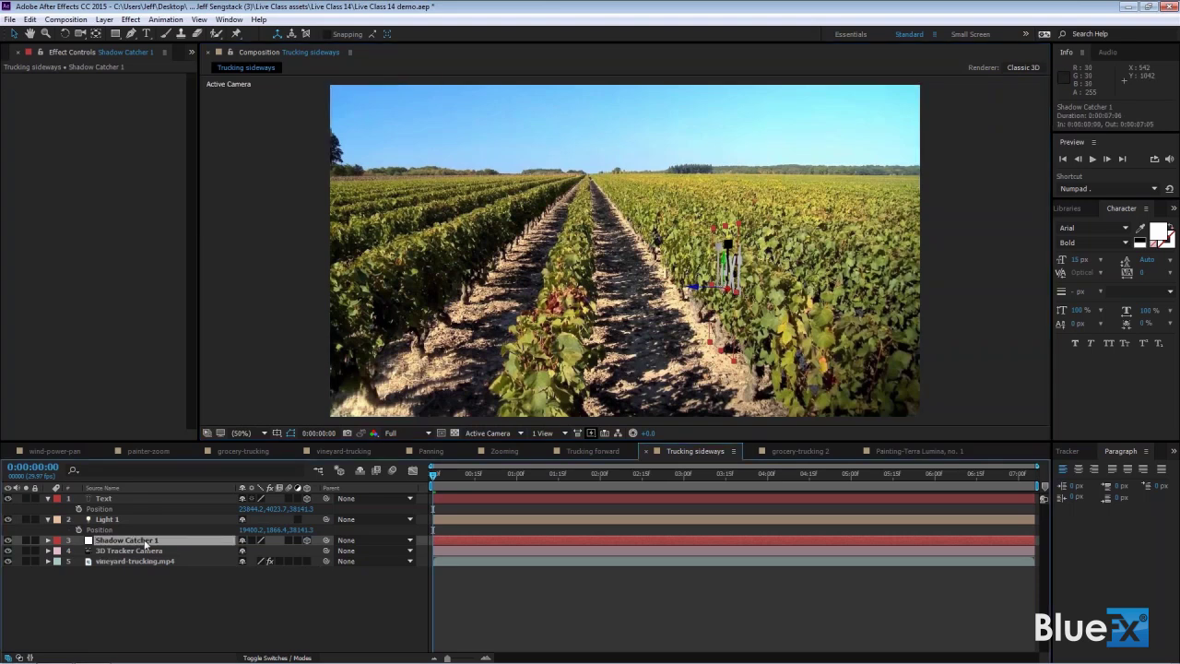
pyautogui.press('a')
pyautogui.press('a')
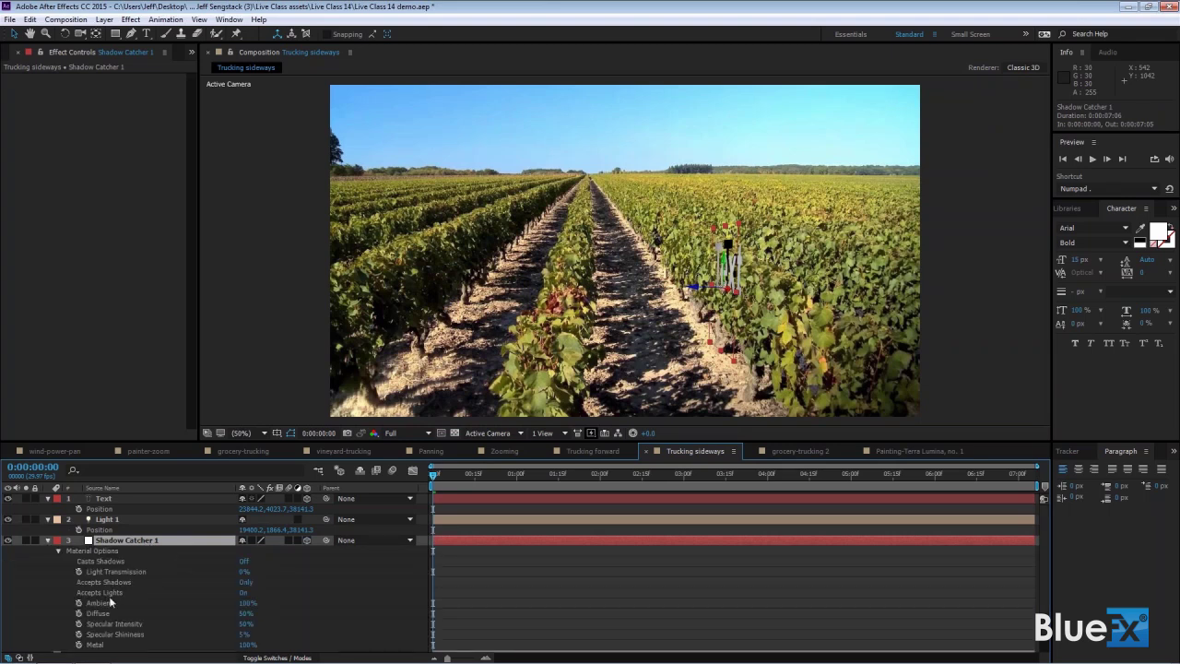
# Set Shadow Catcher 1's Accepts Shadows to On
pyautogui.click(245, 585)
pyautogui.click(243, 582)
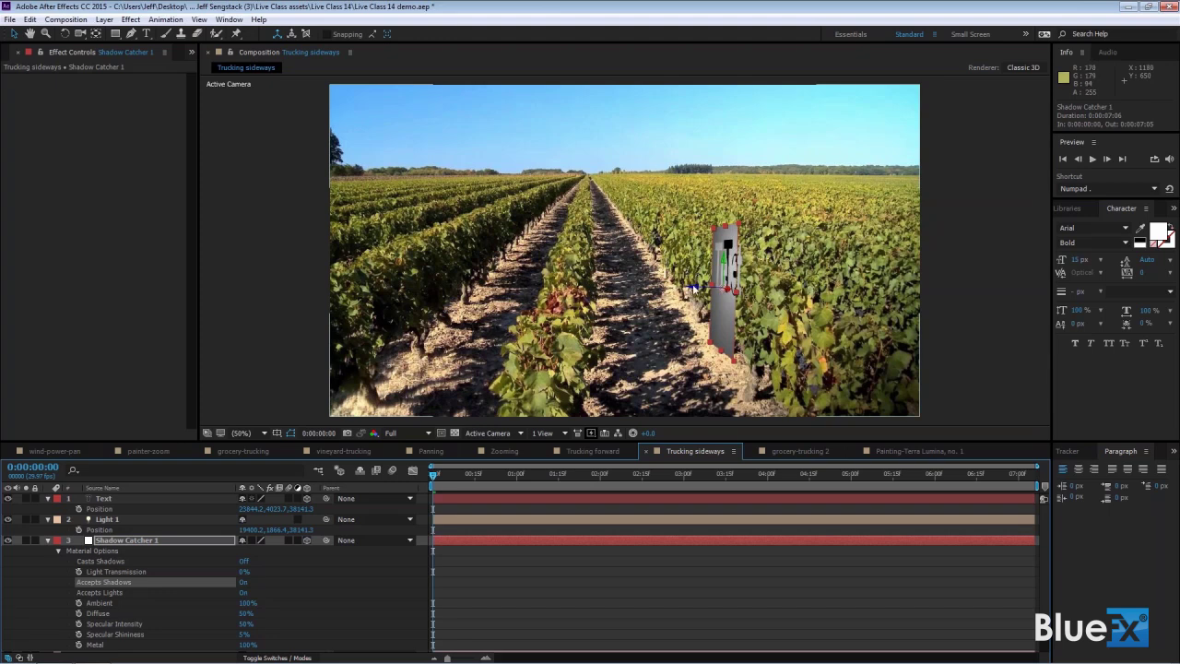
pyautogui.moveTo(693, 289); pyautogui.dragTo(700, 281)
pyautogui.hotkey('ctrl', 'z')
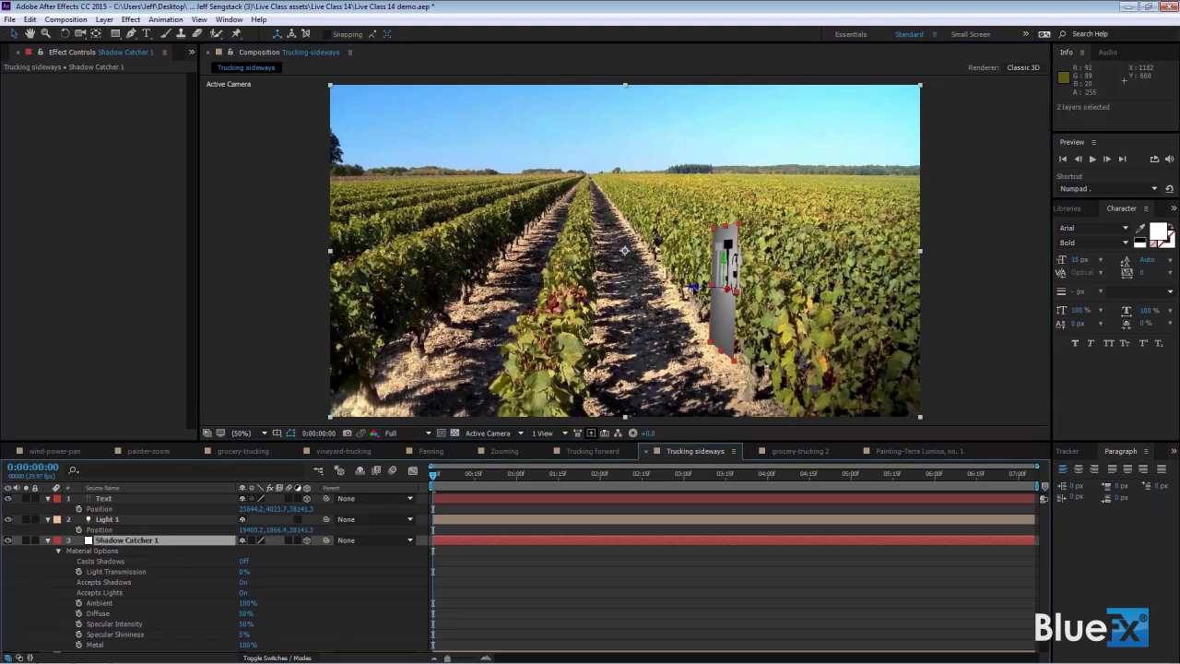
pyautogui.moveTo(696, 291); pyautogui.dragTo(703, 293)
pyautogui.hotkey('ctrl', 'z')
# Move Shadow Catcher 1 right to Position 25549.1, 4093.3, 37981.5
pyautogui.click(168, 542)
pyautogui.press('p')
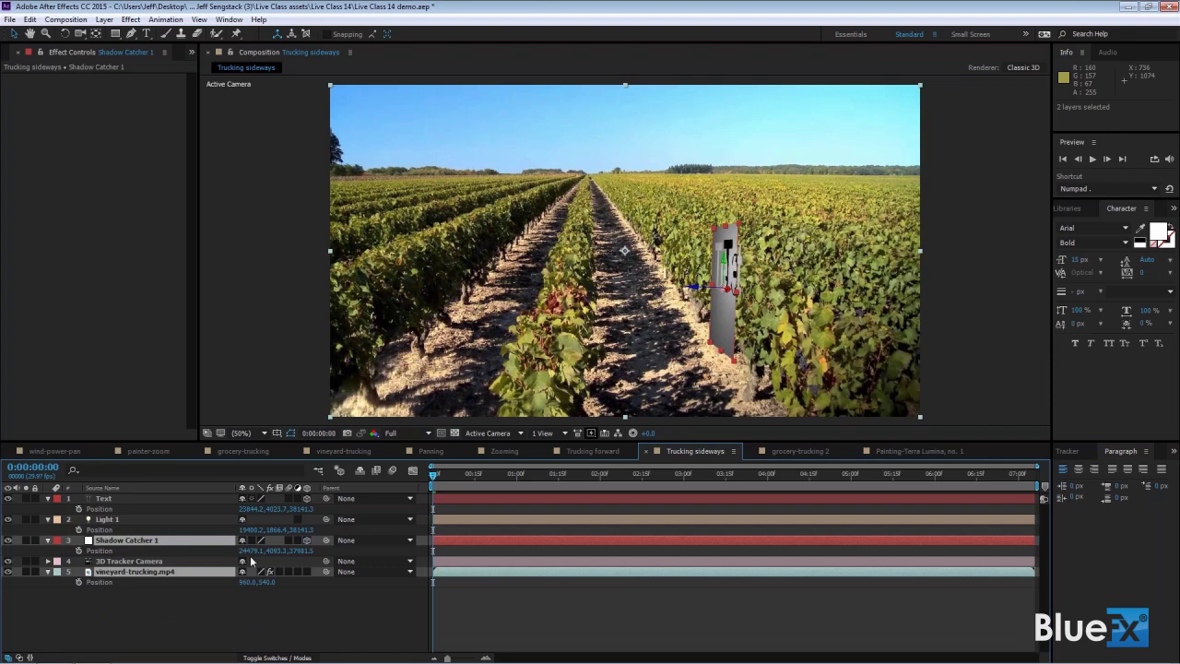
pyautogui.moveTo(250, 552); pyautogui.dragTo(265, 551)
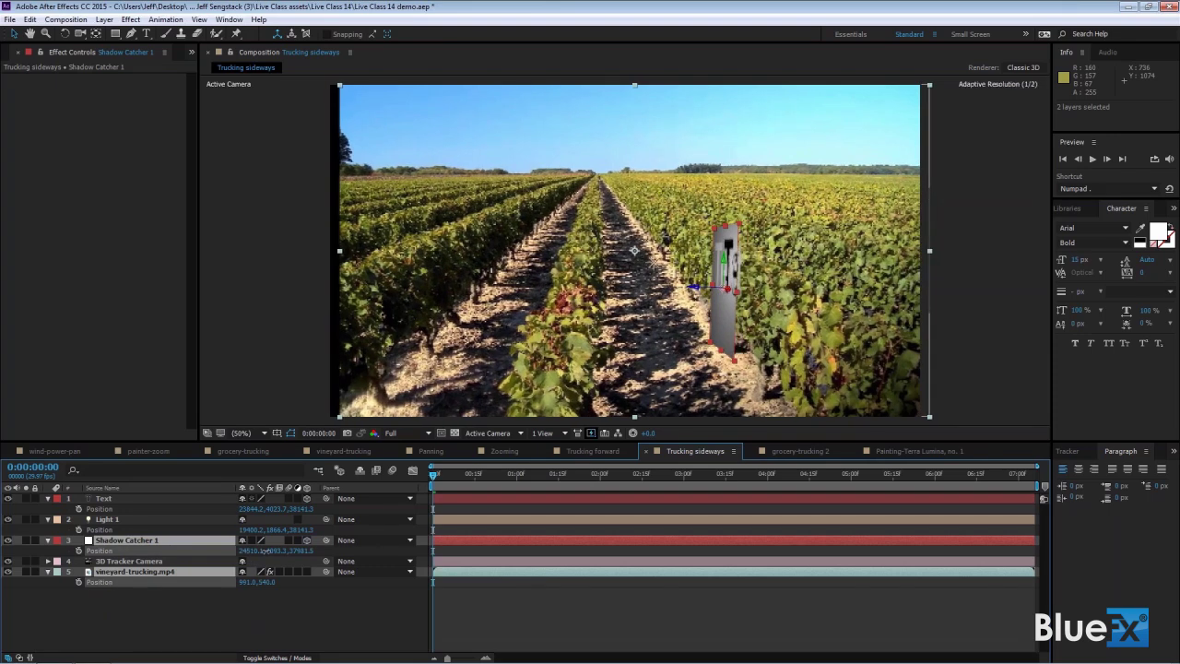
pyautogui.hotkey('ctrl', 'z')
pyautogui.click(151, 604)
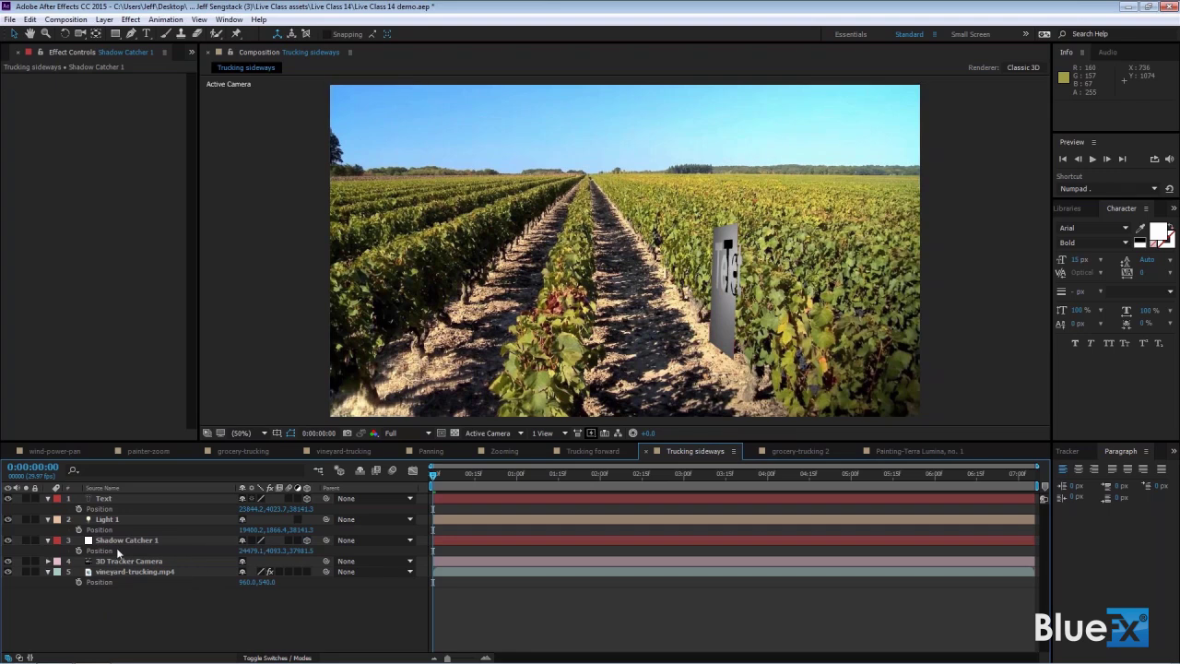
pyautogui.moveTo(253, 550); pyautogui.dragTo(381, 583)
pyautogui.click(182, 540)
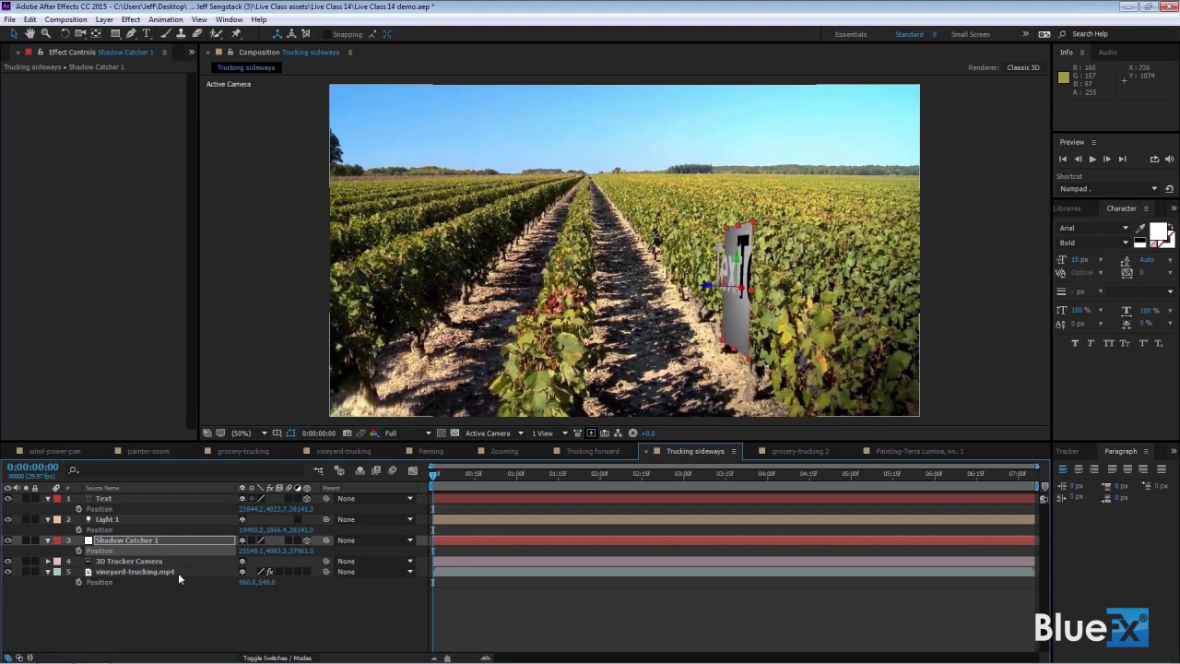
# Scale Shadow Catcher 1 to 733.5%, then unlink proportions and stretch its X scale wider
pyautogui.press('s')
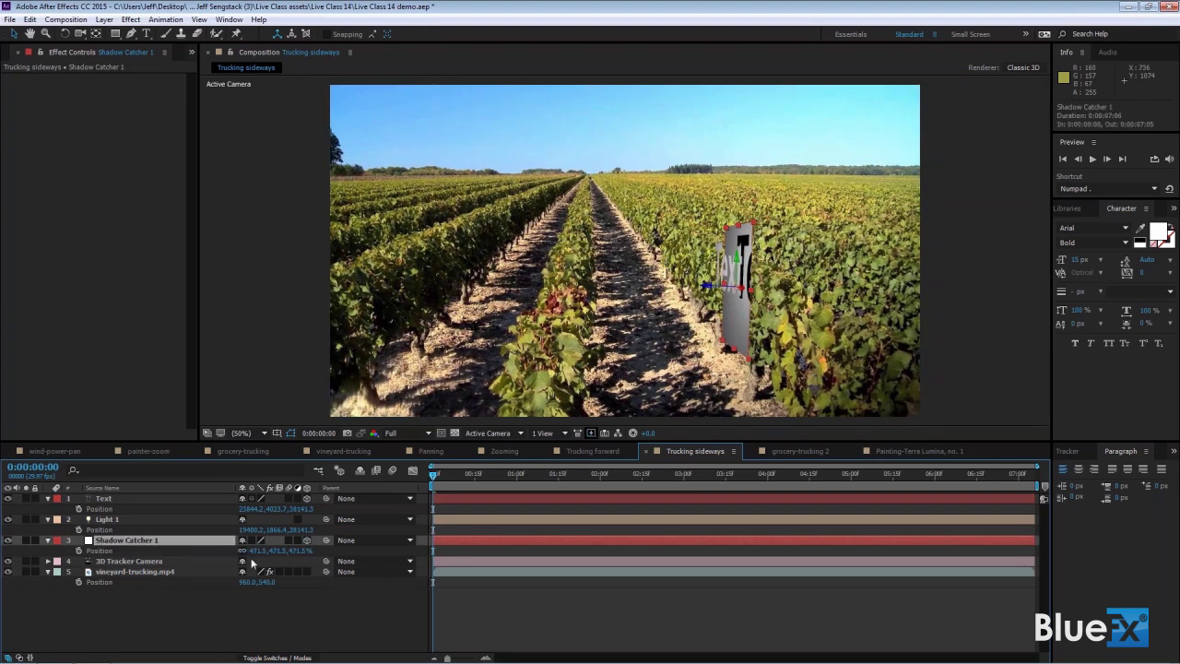
pyautogui.moveTo(753, 241); pyautogui.dragTo(789, 304)
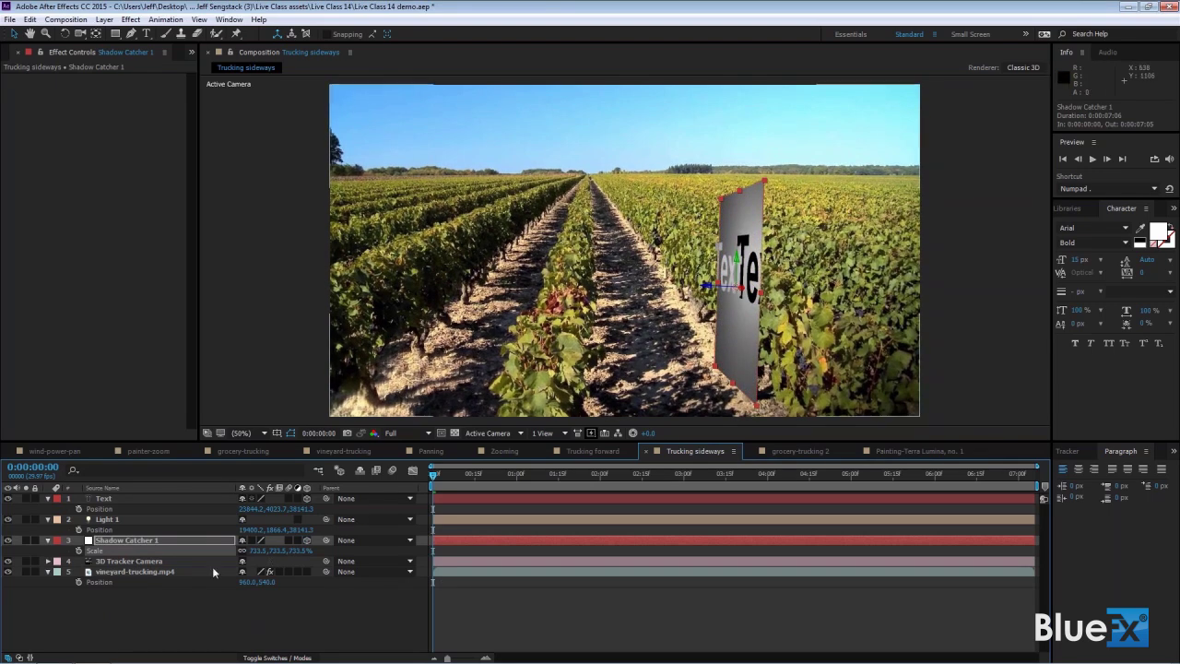
pyautogui.click(241, 550)
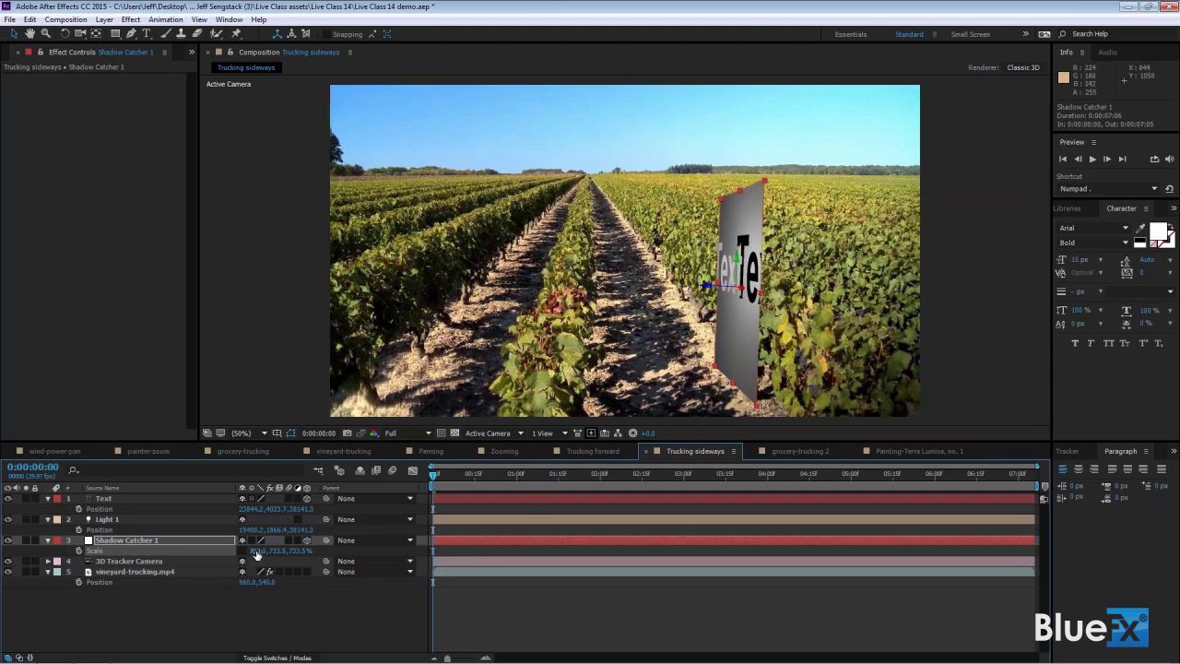
pyautogui.moveTo(256, 553); pyautogui.dragTo(922, 653)
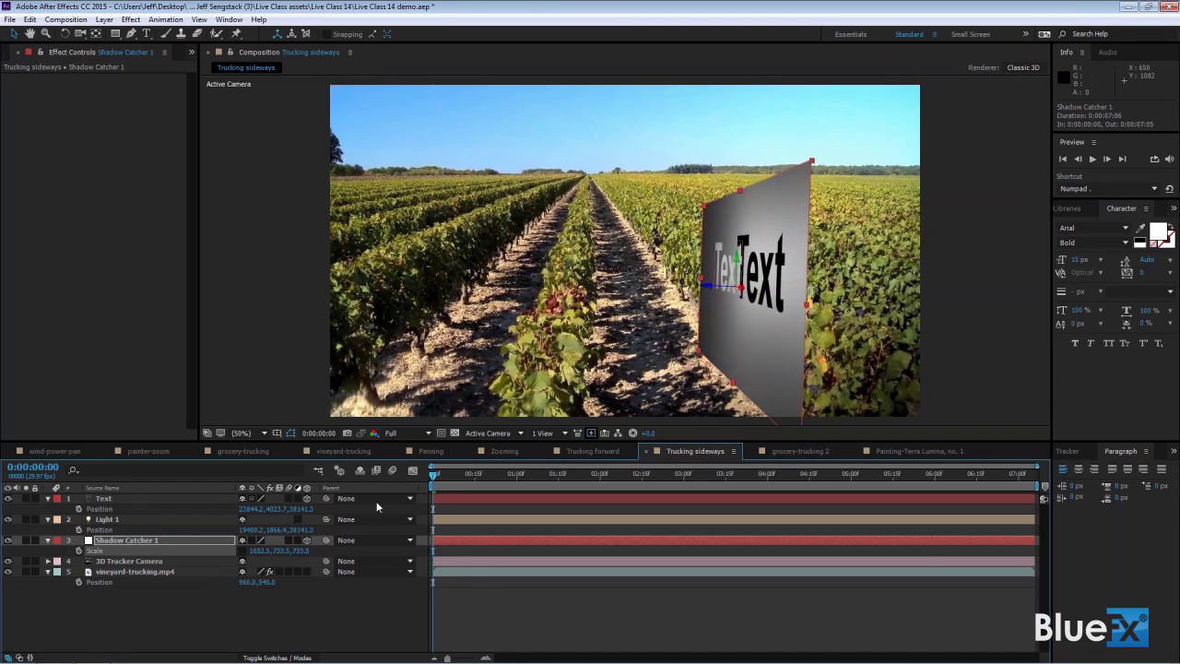
# Shift Shadow Catcher 1's Anchor Point X to 787
pyautogui.click(191, 540)
pyautogui.press('a')
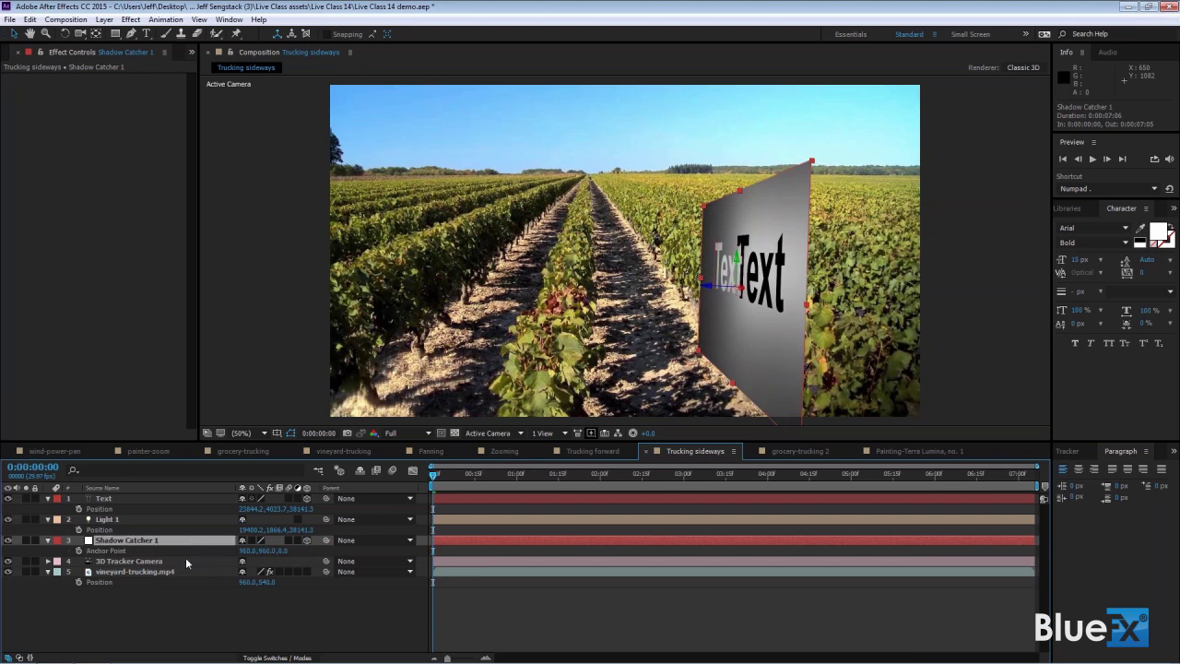
pyautogui.moveTo(246, 551)
pyautogui.mouseDown()
pyautogui.moveTo(267, 551)
pyautogui.moveTo(240, 550)
pyautogui.mouseUp()
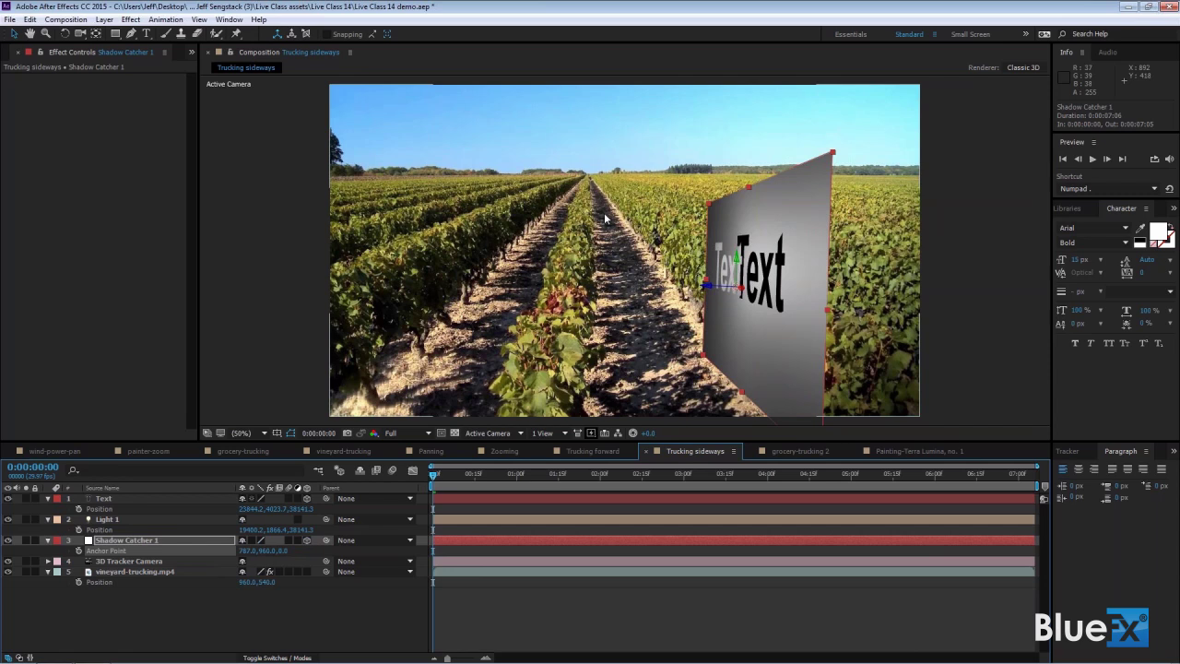
pyautogui.click(118, 522)
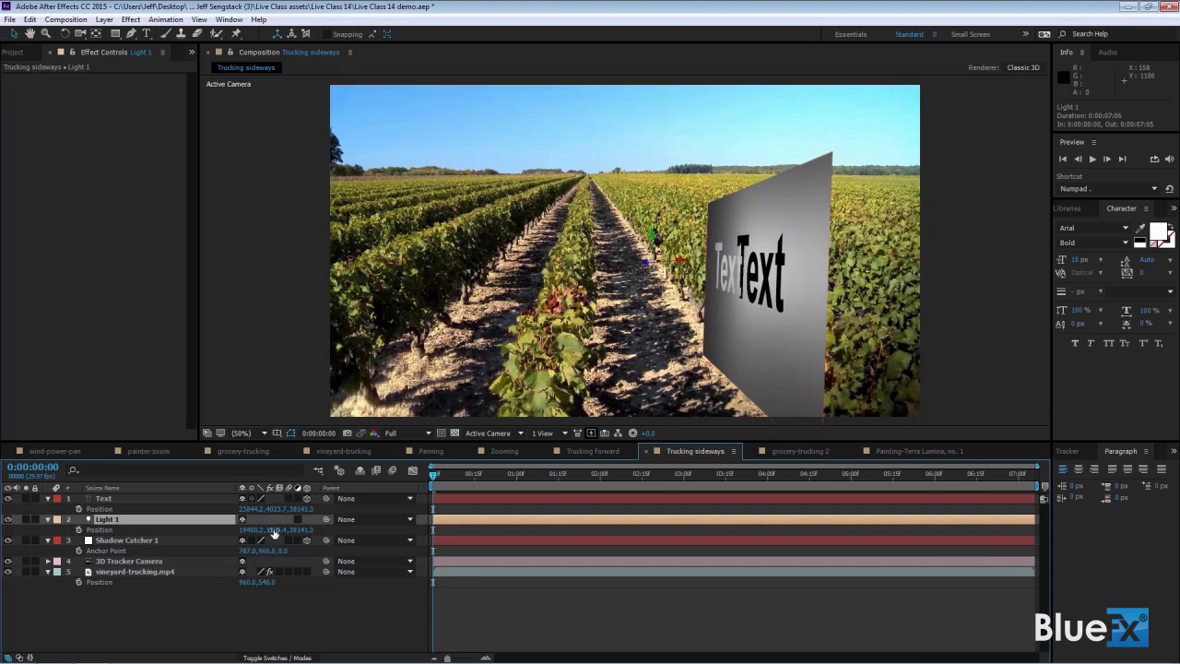
# Raise Light 1 by scrubbing its Position Y to -1253.6
pyautogui.moveTo(274, 533)
pyautogui.mouseDown()
pyautogui.moveTo(29, 523)
pyautogui.moveTo(156, 531)
pyautogui.moveTo(109, 553)
pyautogui.moveTo(110, 571)
pyautogui.mouseUp()
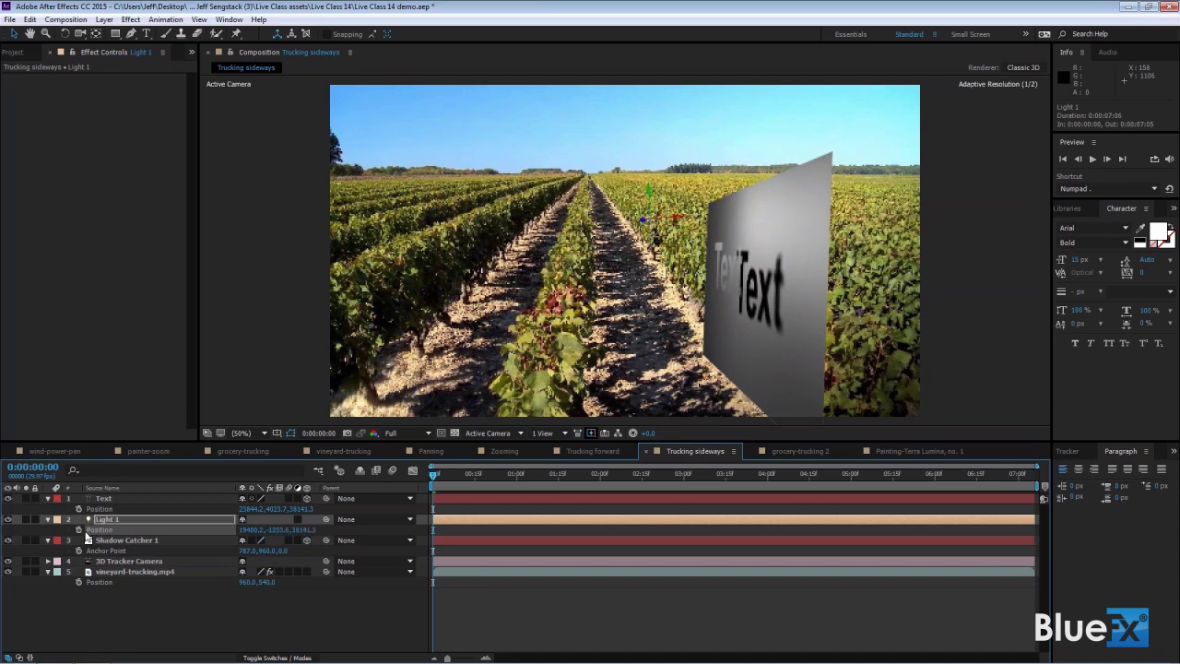
pyautogui.click(123, 499)
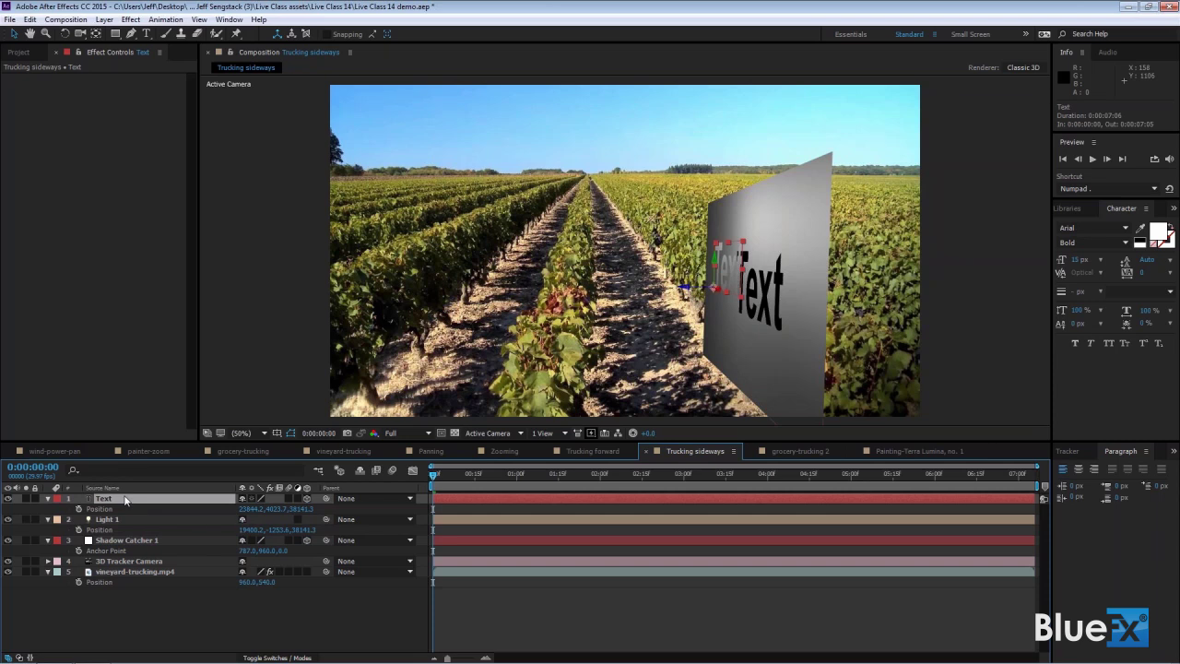
# Turn off Accepts Lights in the Text layer's Material Options and collapse the layer
pyautogui.press('a')
pyautogui.press('a')
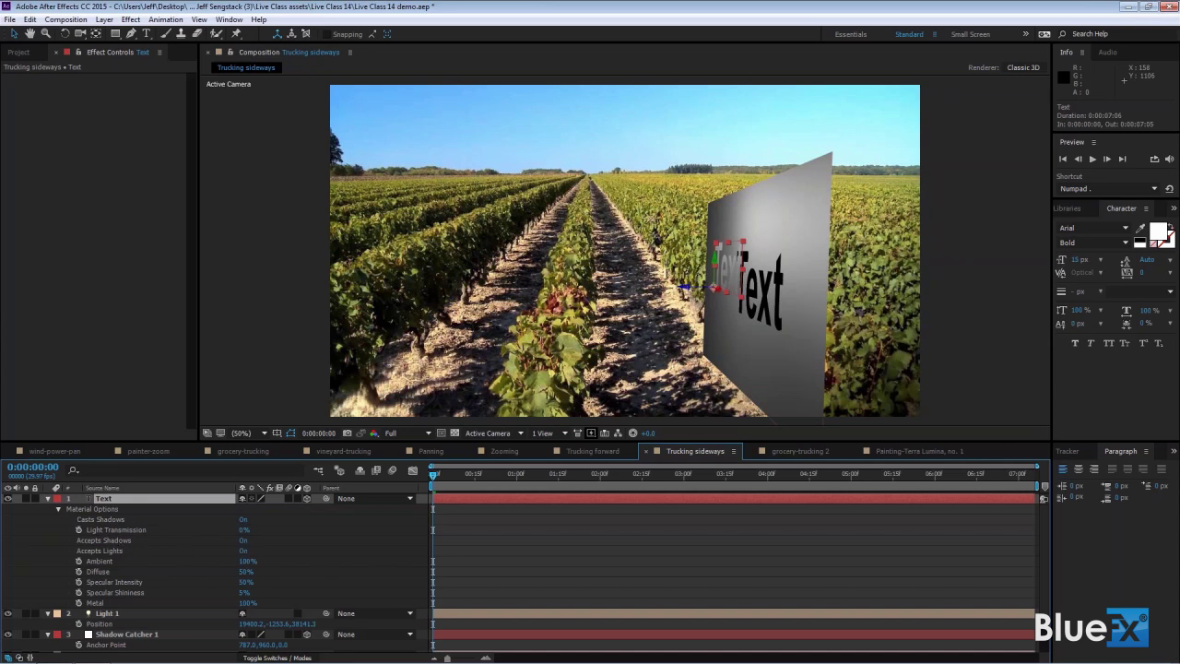
pyautogui.click(243, 550)
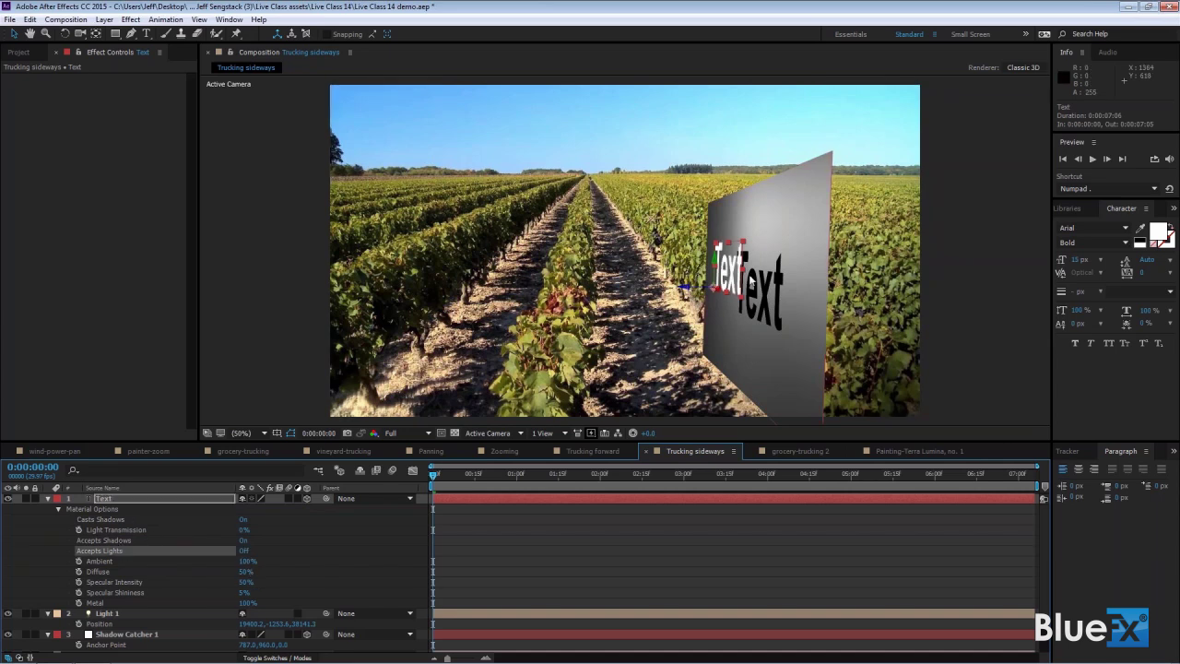
pyautogui.click(49, 498)
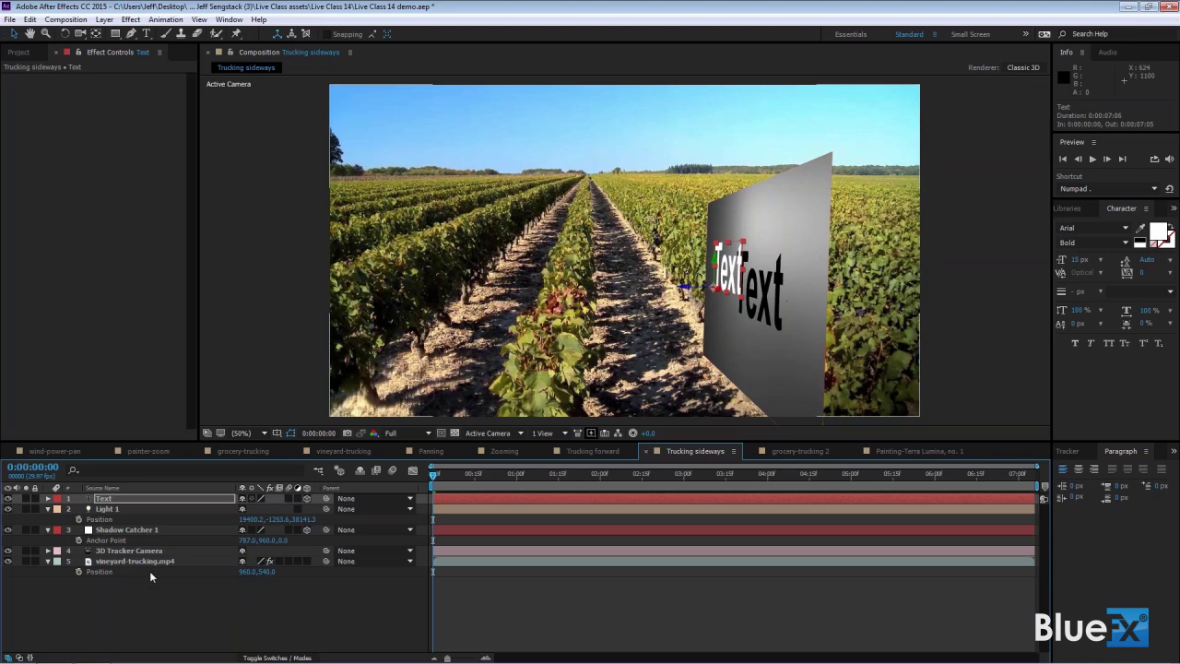
# Raise Light 1's Shadow Diffusion to 167 px
pyautogui.doubleClick(107, 509)
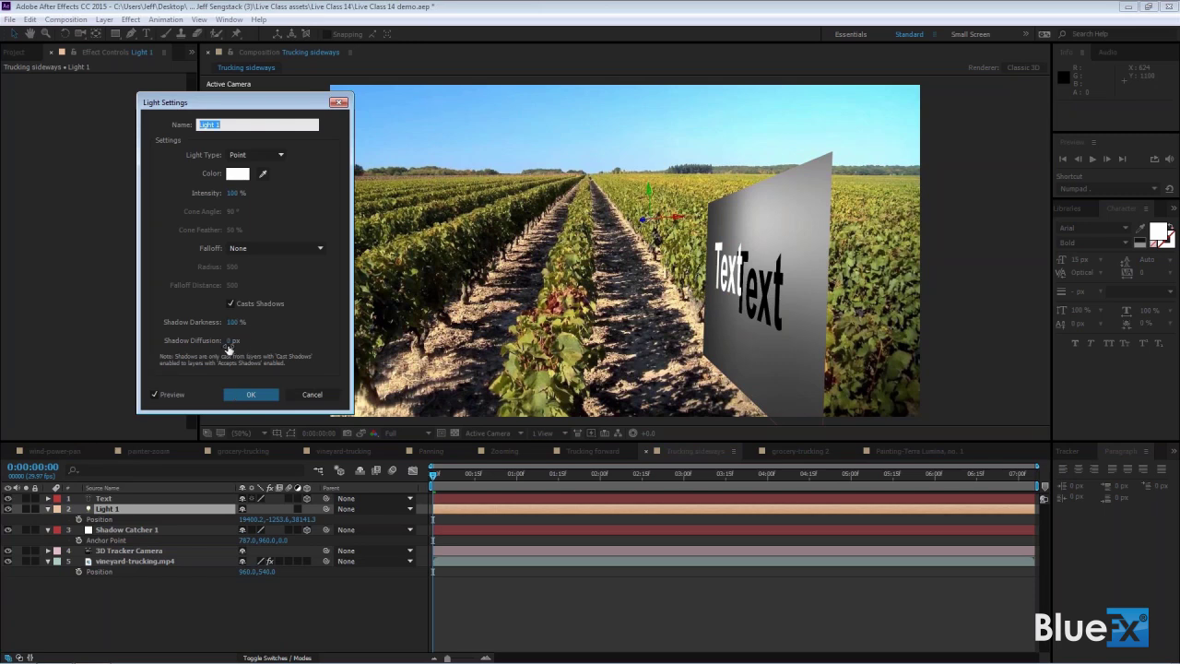
pyautogui.moveTo(229, 345); pyautogui.dragTo(301, 367)
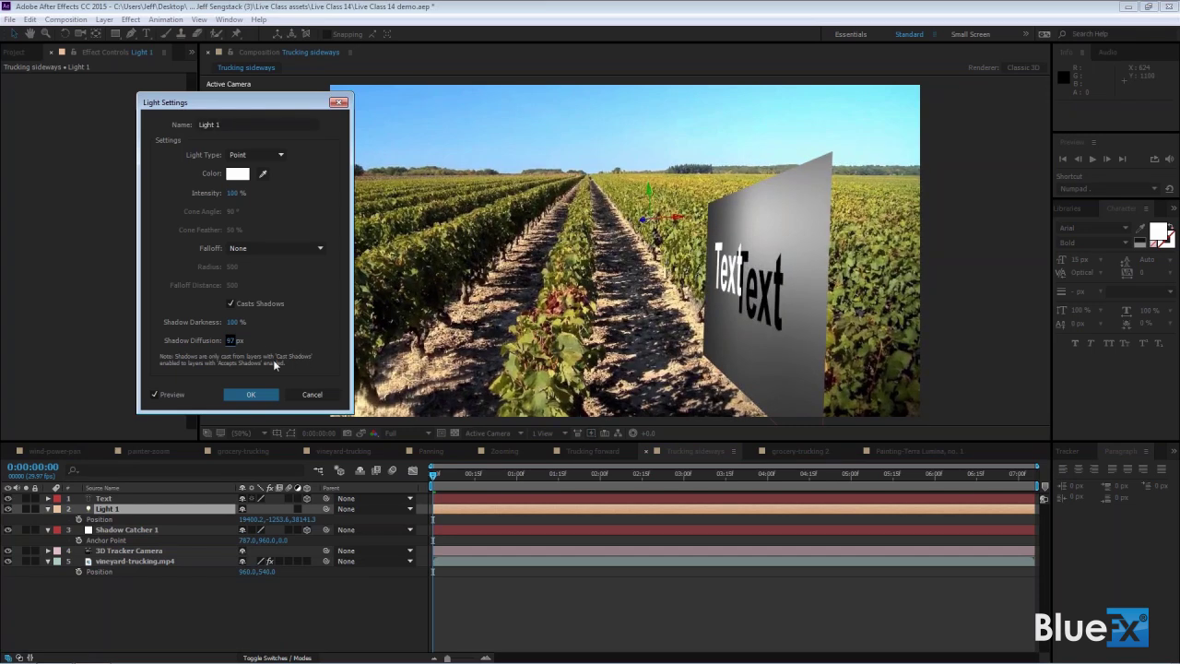
pyautogui.moveTo(232, 344); pyautogui.dragTo(274, 346)
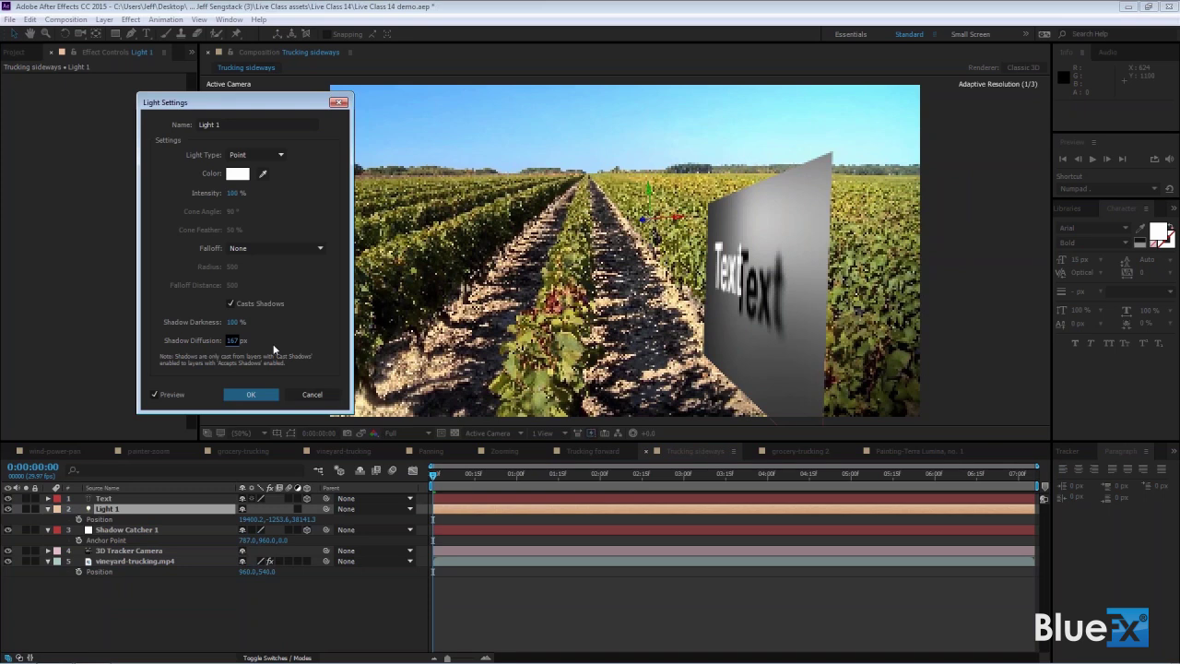
pyautogui.click(264, 396)
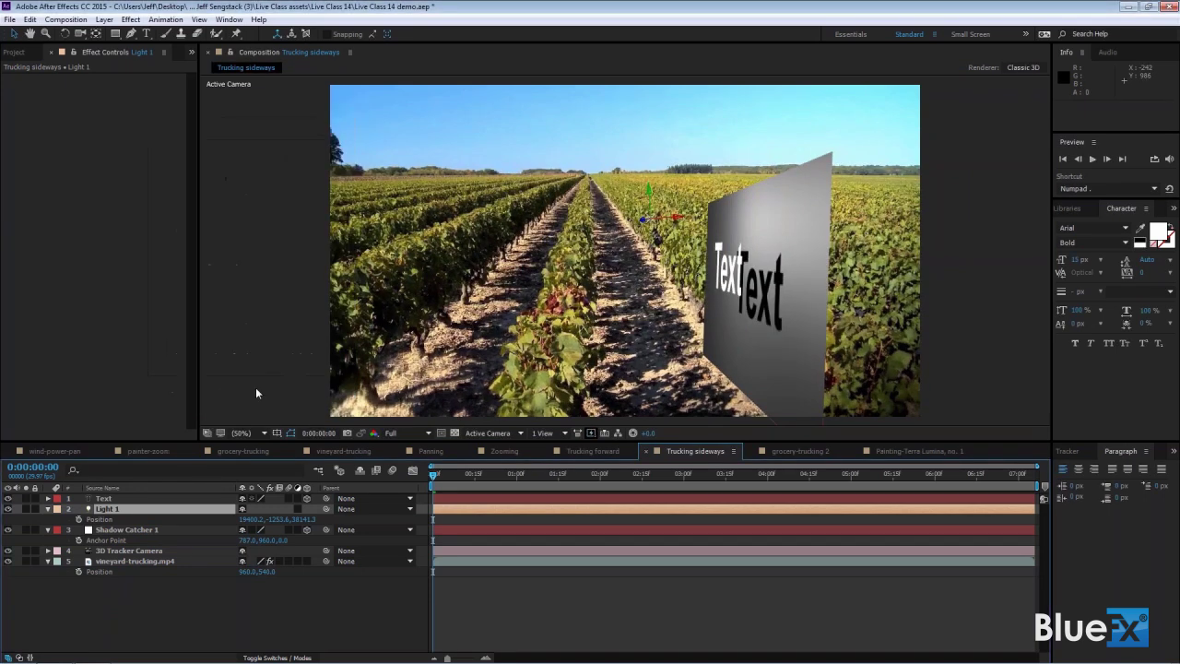
# Lower Light 1's Shadow Darkness to 69%
pyautogui.click(134, 515)
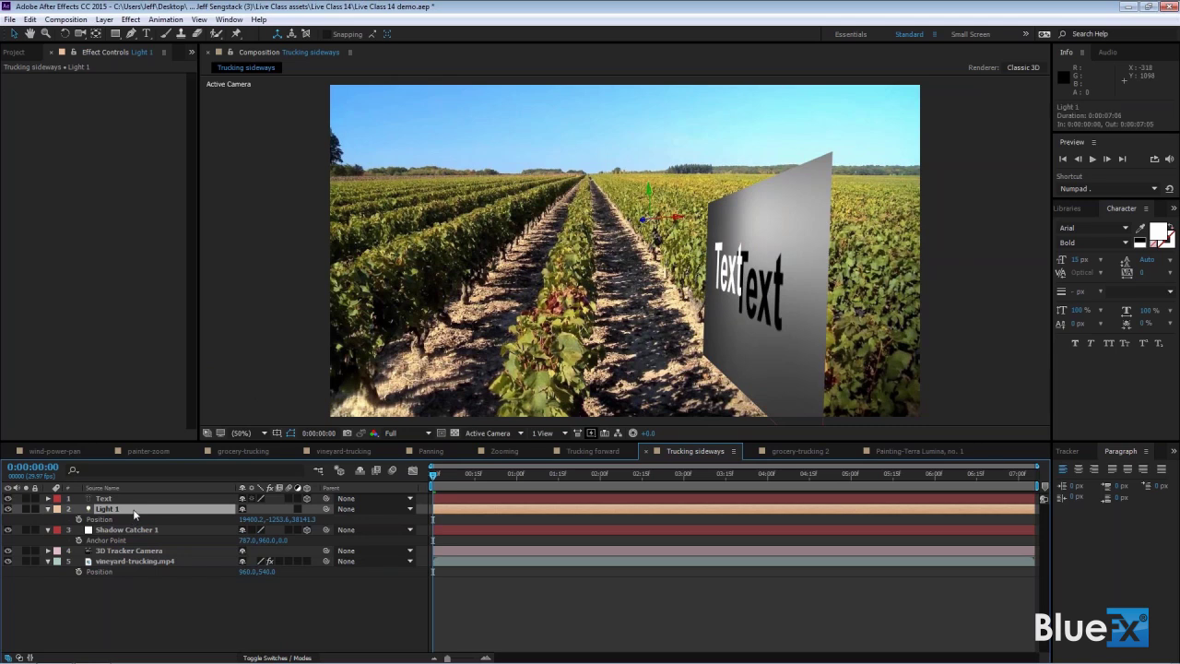
pyautogui.doubleClick(134, 514)
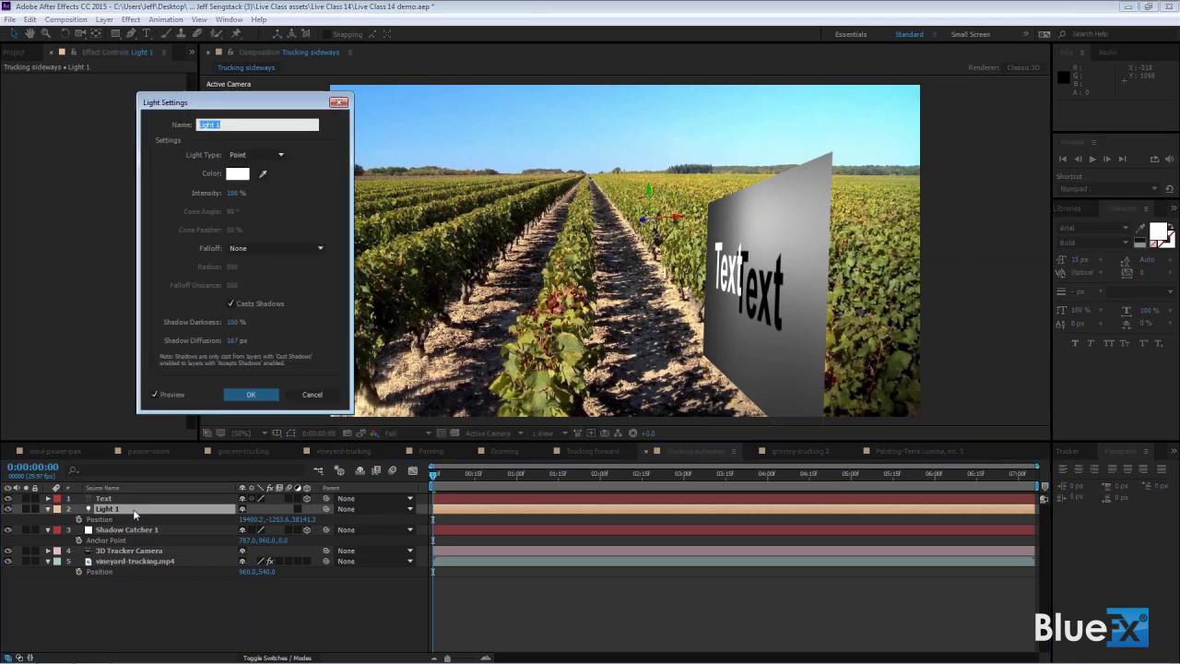
pyautogui.moveTo(233, 322); pyautogui.dragTo(210, 342)
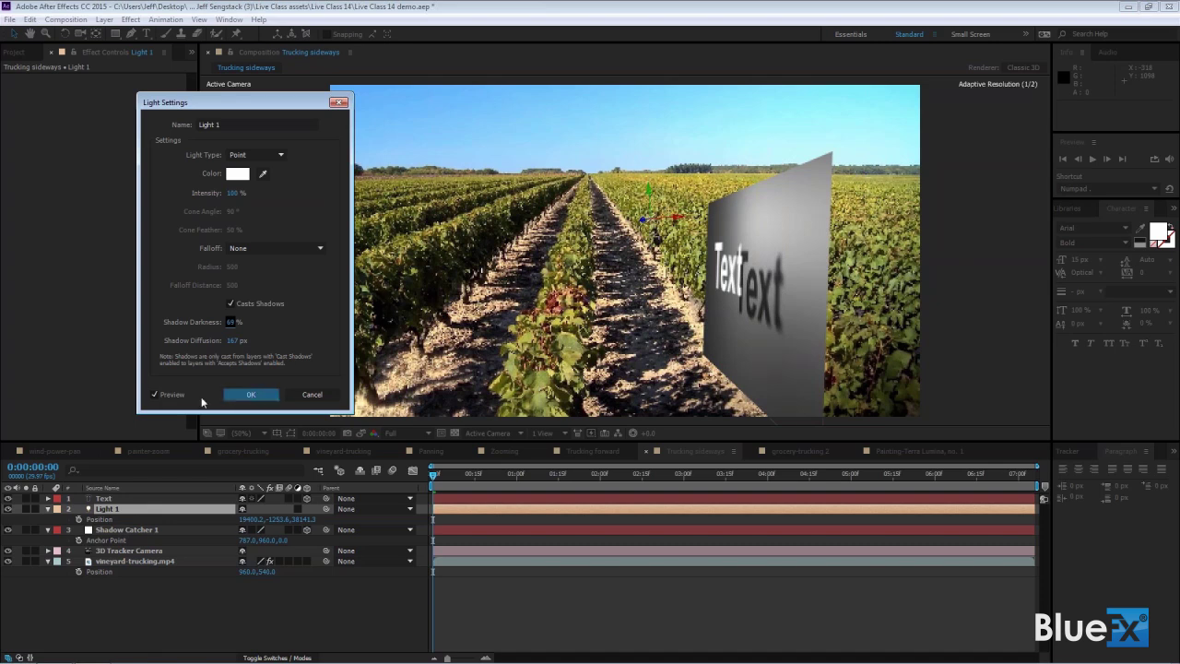
pyautogui.click(236, 395)
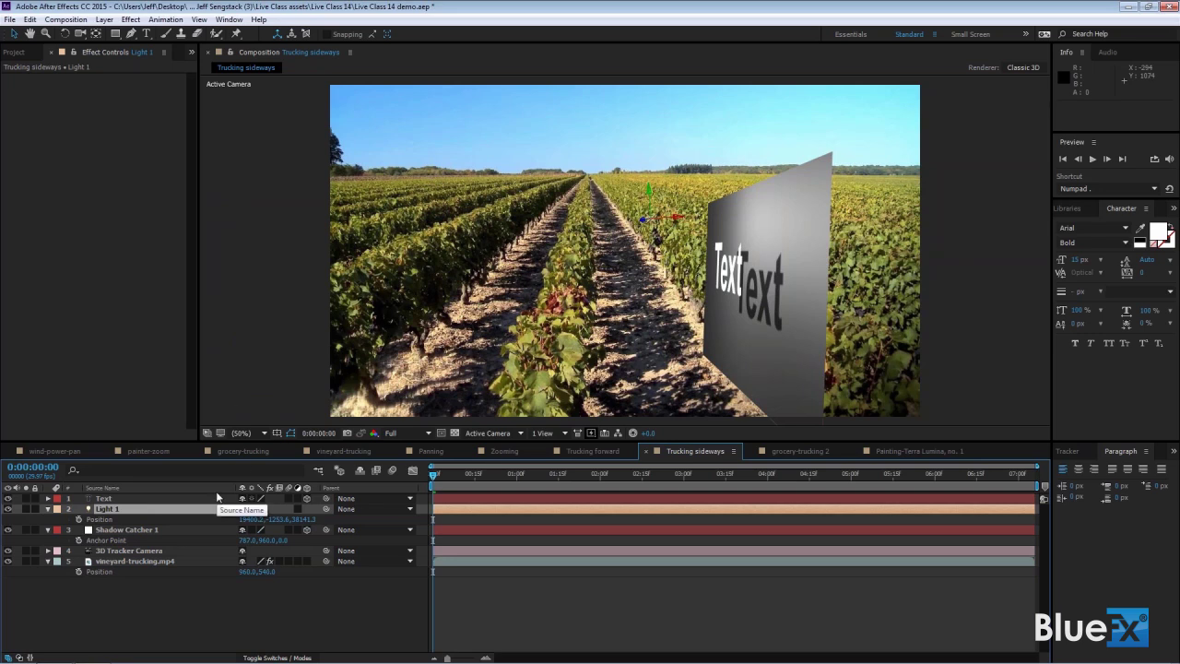
# Raise Light 1's Shadow Diffusion to 172 px and drop its Intensity to 73%
pyautogui.doubleClick(169, 509)
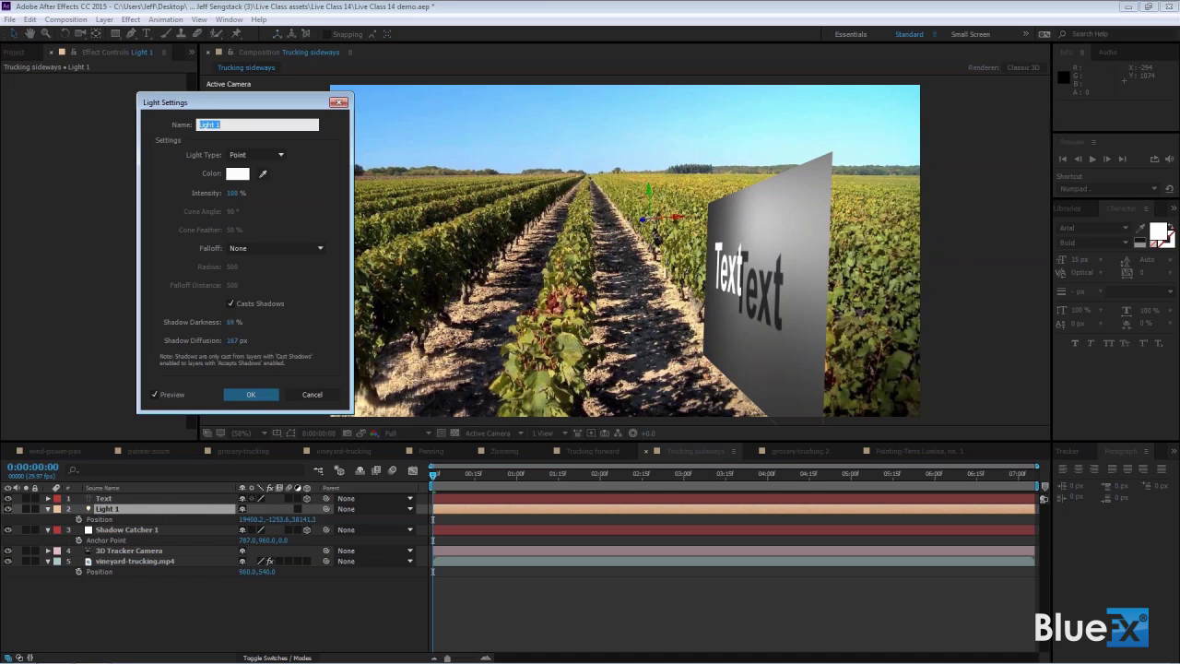
pyautogui.moveTo(232, 347); pyautogui.dragTo(238, 343)
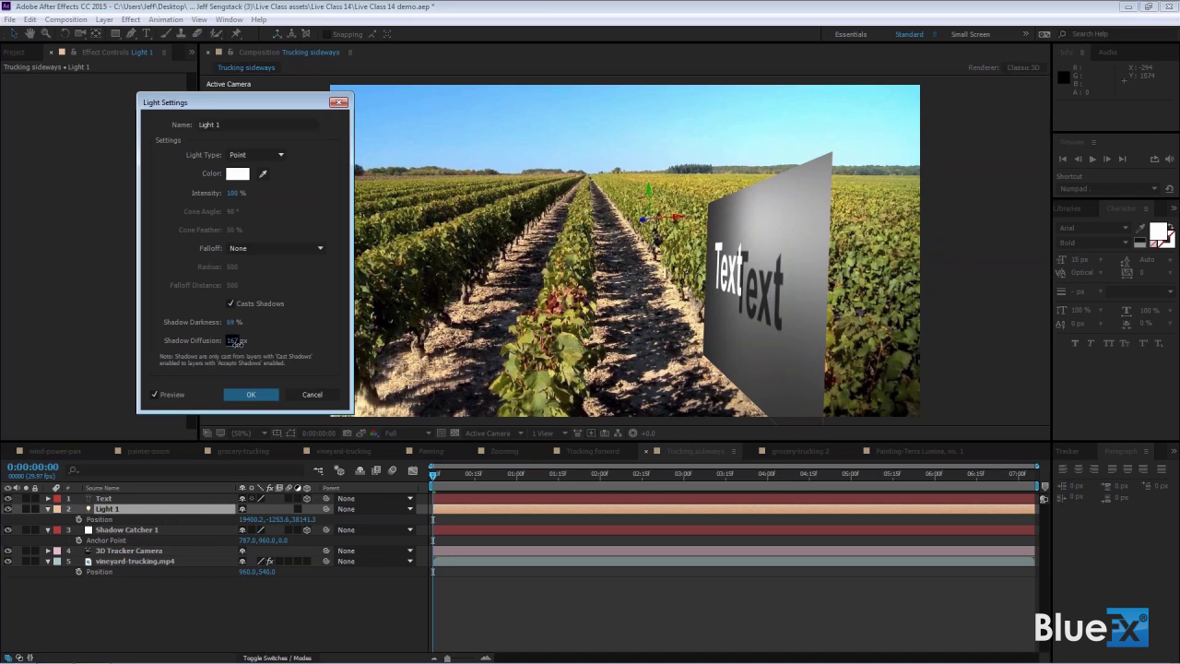
pyautogui.moveTo(763, 281); pyautogui.dragTo(339, 379)
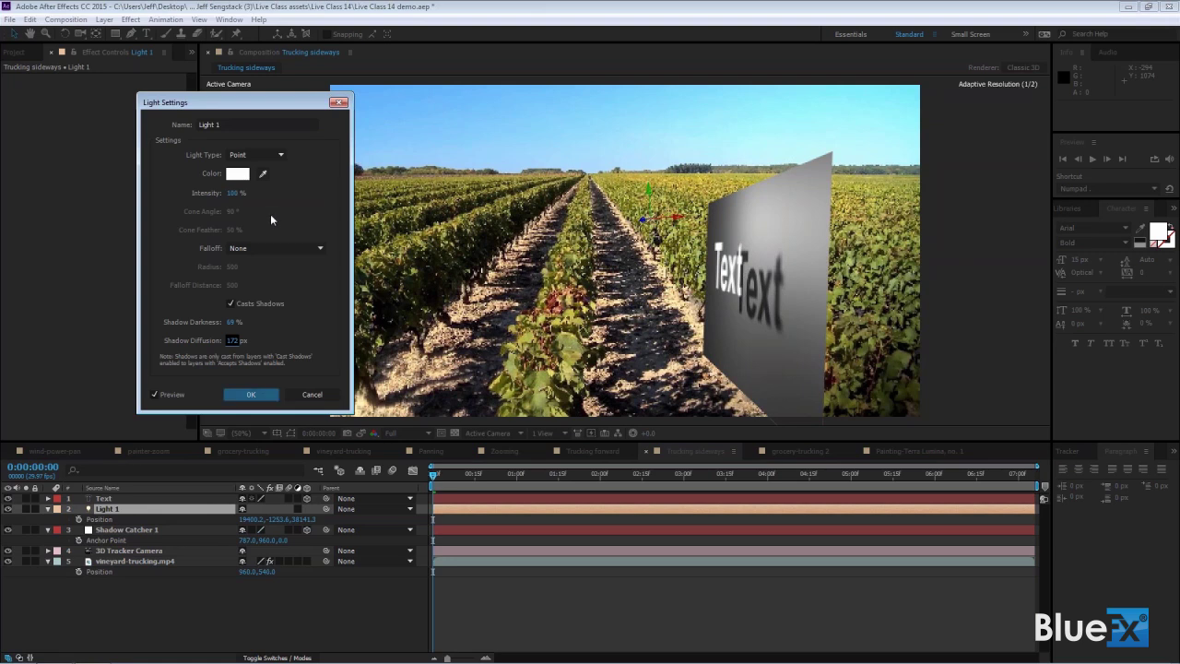
pyautogui.moveTo(236, 195); pyautogui.dragTo(225, 196)
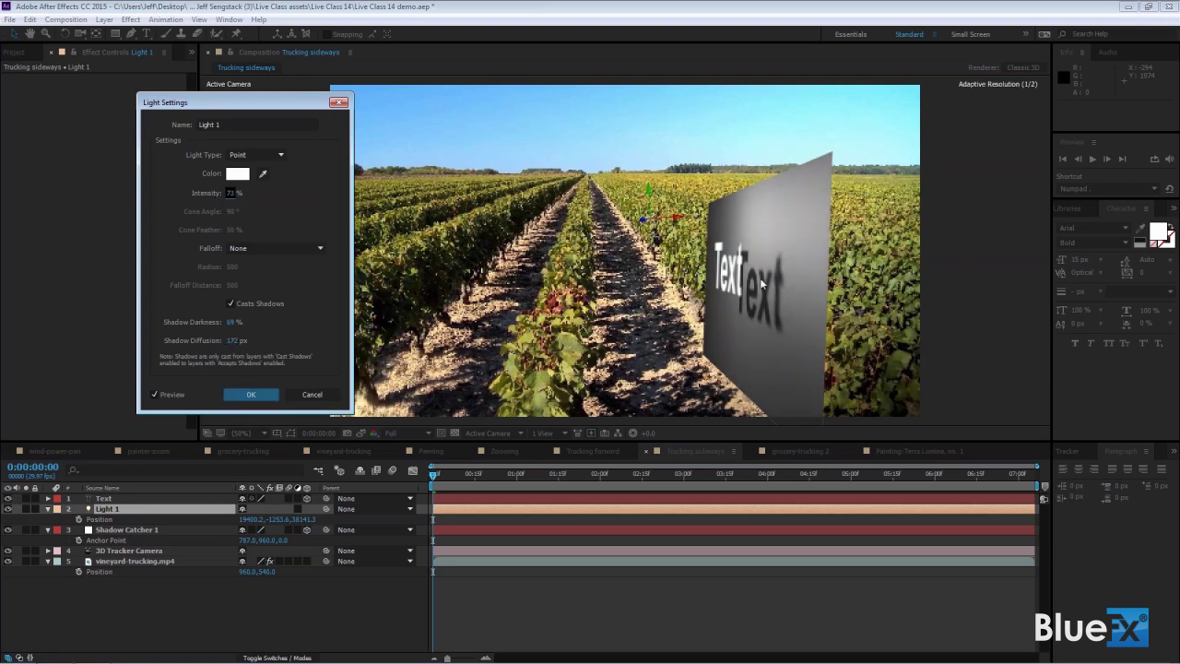
pyautogui.click(244, 393)
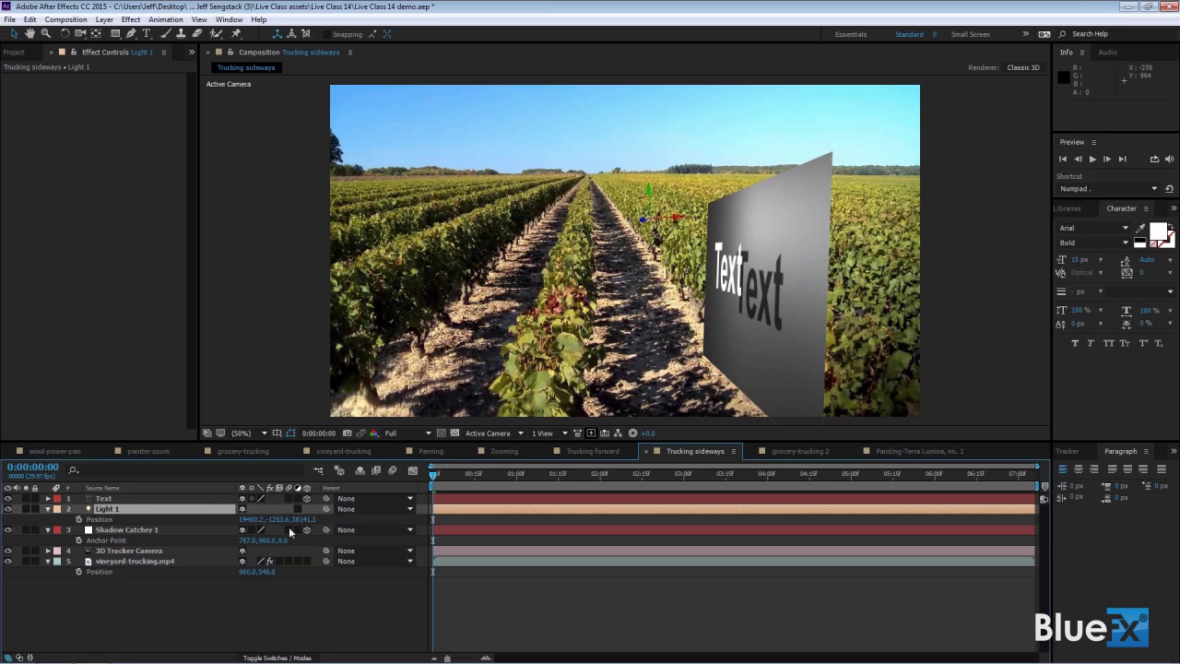
# Set Shadow Catcher 1's Accepts Shadows to Only
pyautogui.click(148, 530)
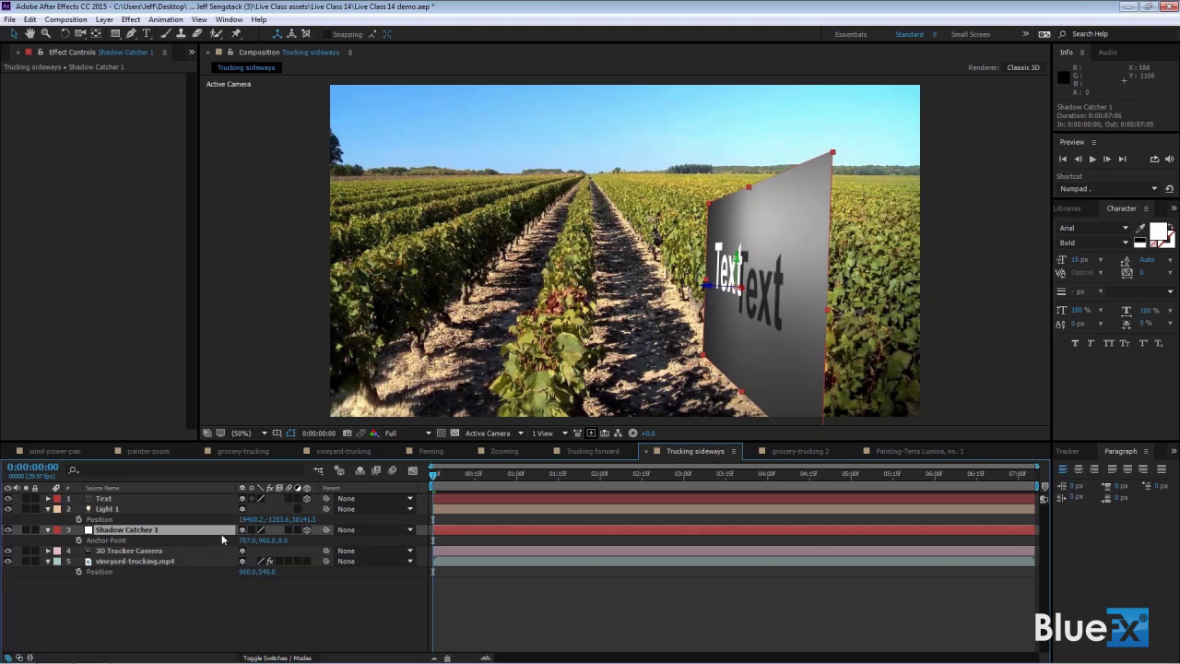
pyautogui.press('a')
pyautogui.press('a')
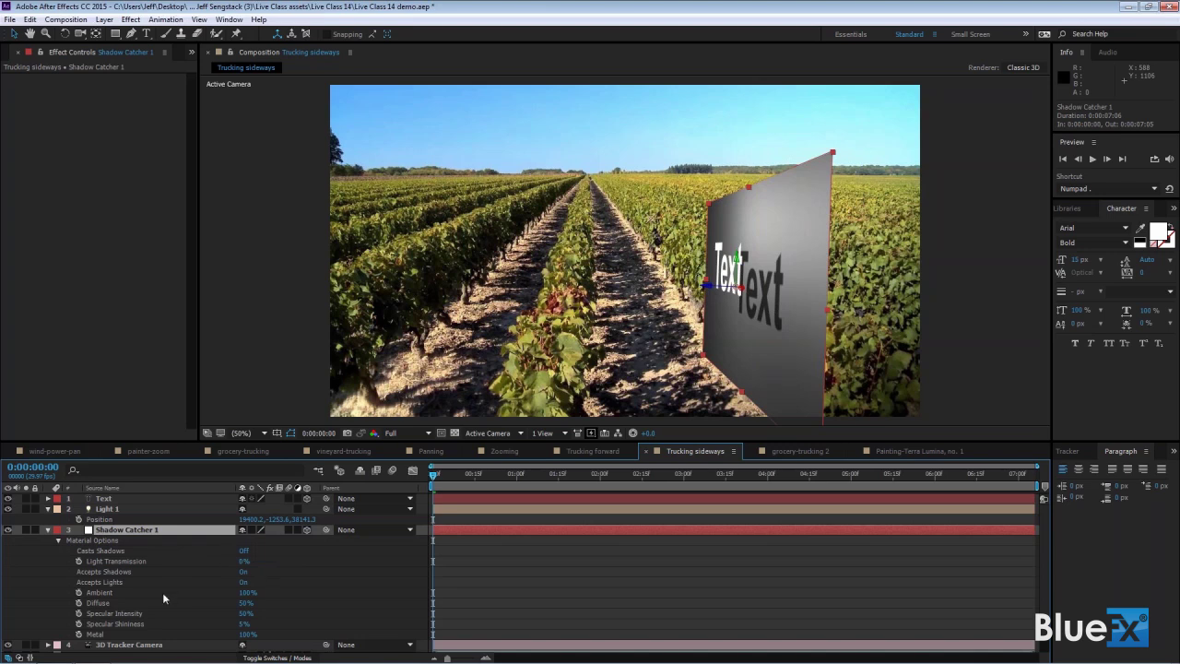
pyautogui.click(242, 571)
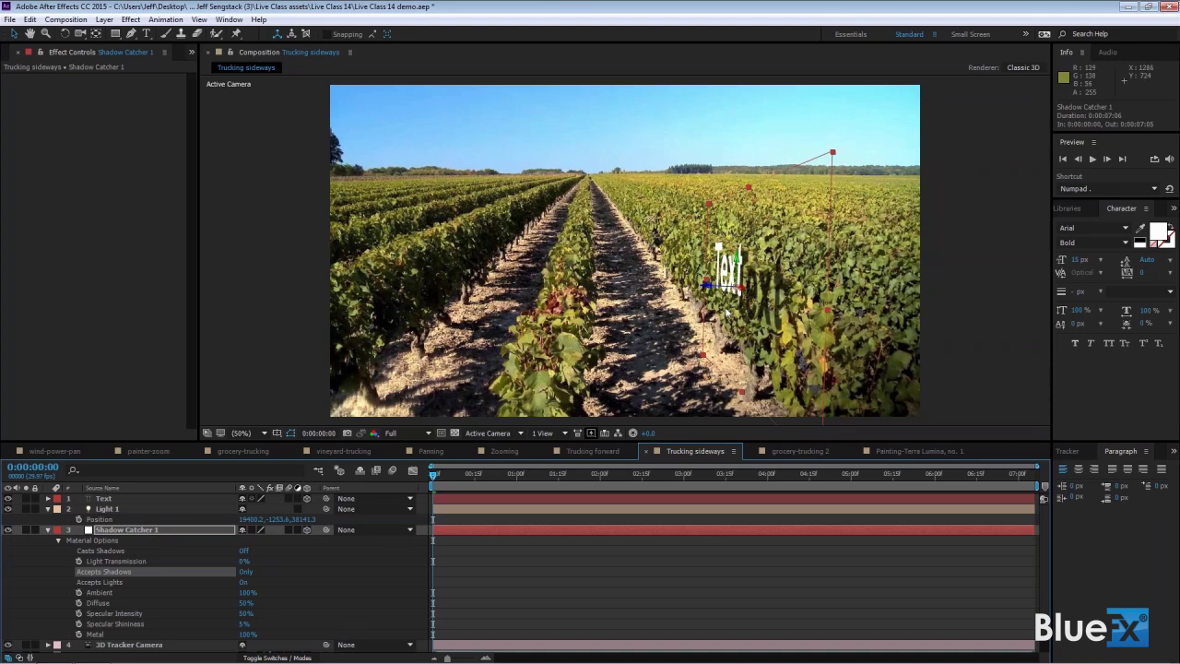
# Adjust Shadow Catcher 1's Position Y and push its Z back to 42991.5
pyautogui.click(167, 531)
pyautogui.press('p')
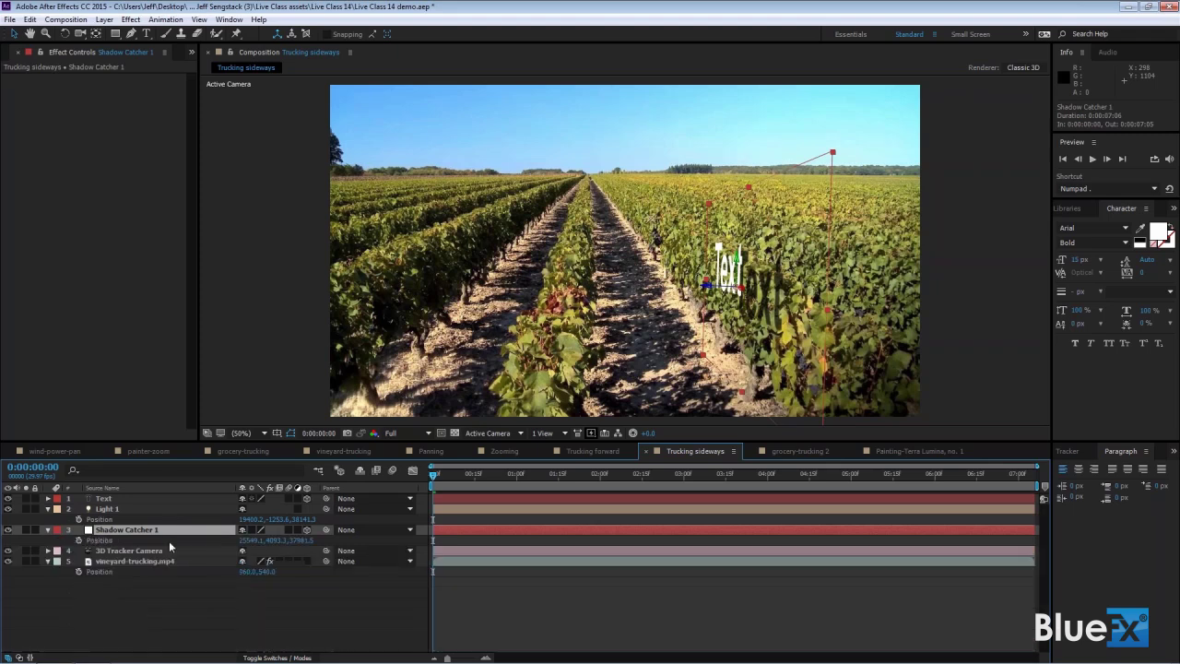
pyautogui.moveTo(281, 545); pyautogui.dragTo(280, 544)
pyautogui.moveTo(279, 544); pyautogui.dragTo(306, 544)
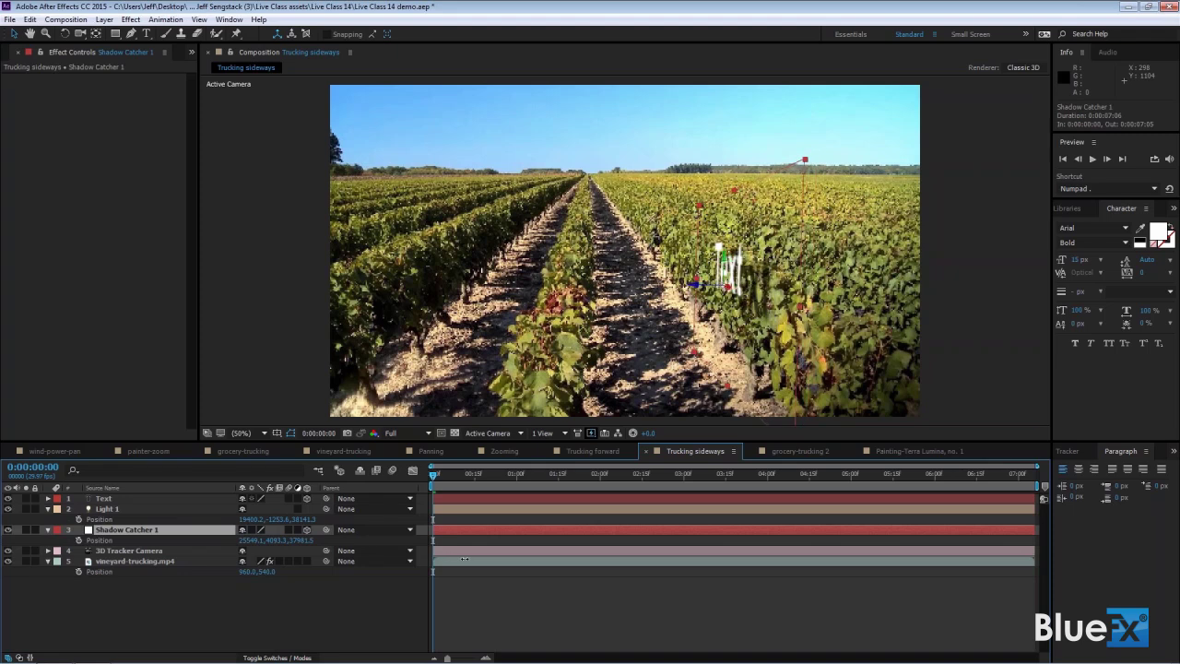
pyautogui.moveTo(559, 567); pyautogui.dragTo(641, 573)
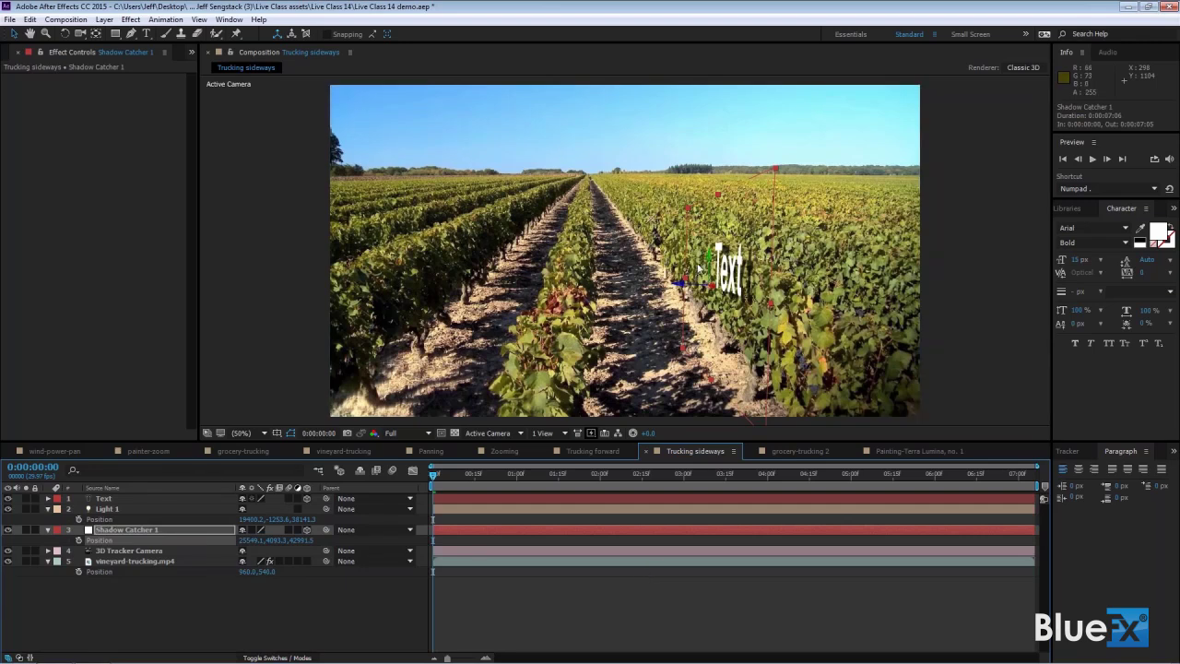
pyautogui.click(122, 499)
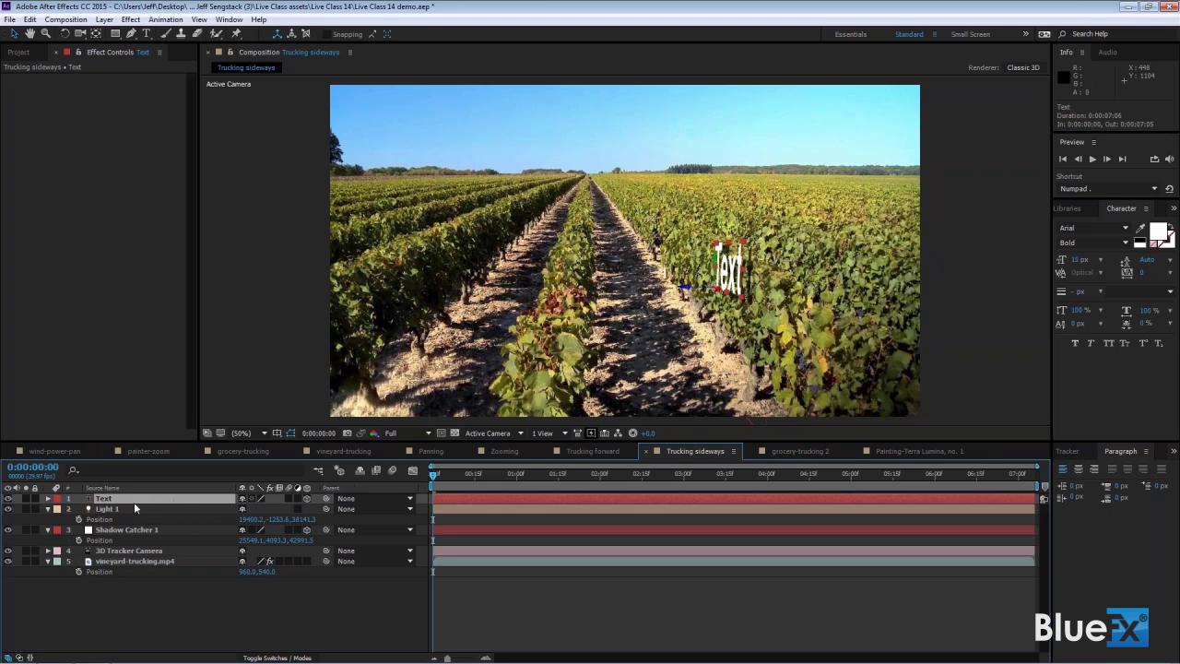
# Change the text to 'Pinot Noir' and rotate it 11° on Z and -3° on Y
pyautogui.doubleClick(125, 500)
pyautogui.write('Pin')
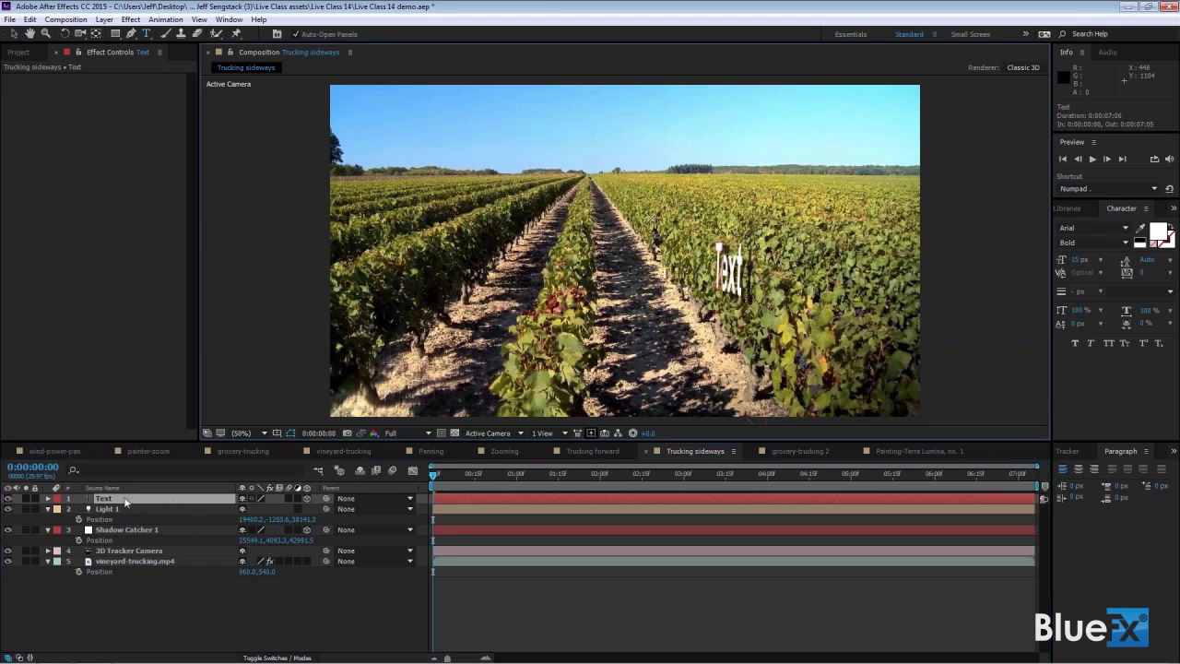
pyautogui.write('ot Noir')
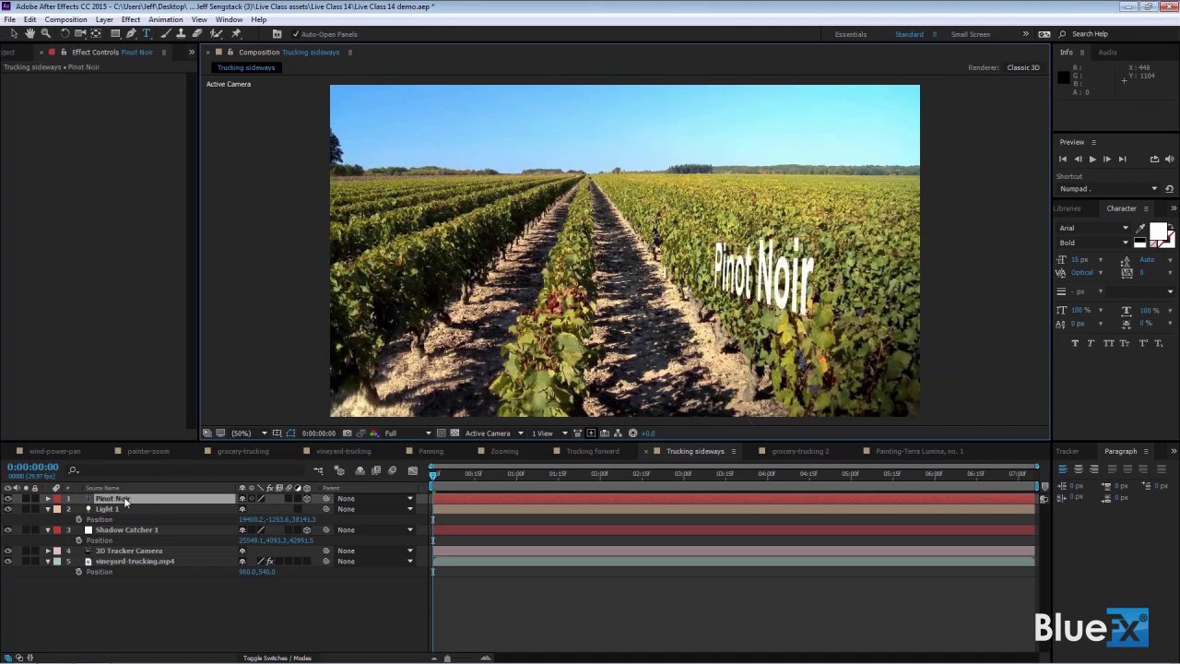
pyautogui.click(148, 499)
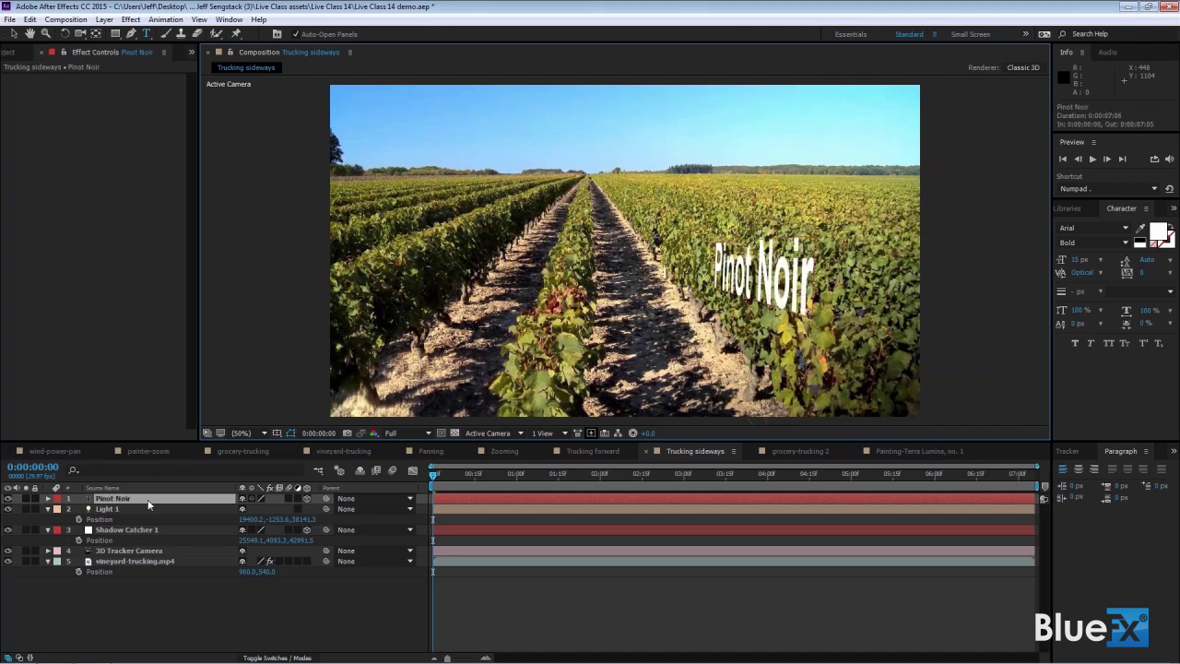
pyautogui.press('r')
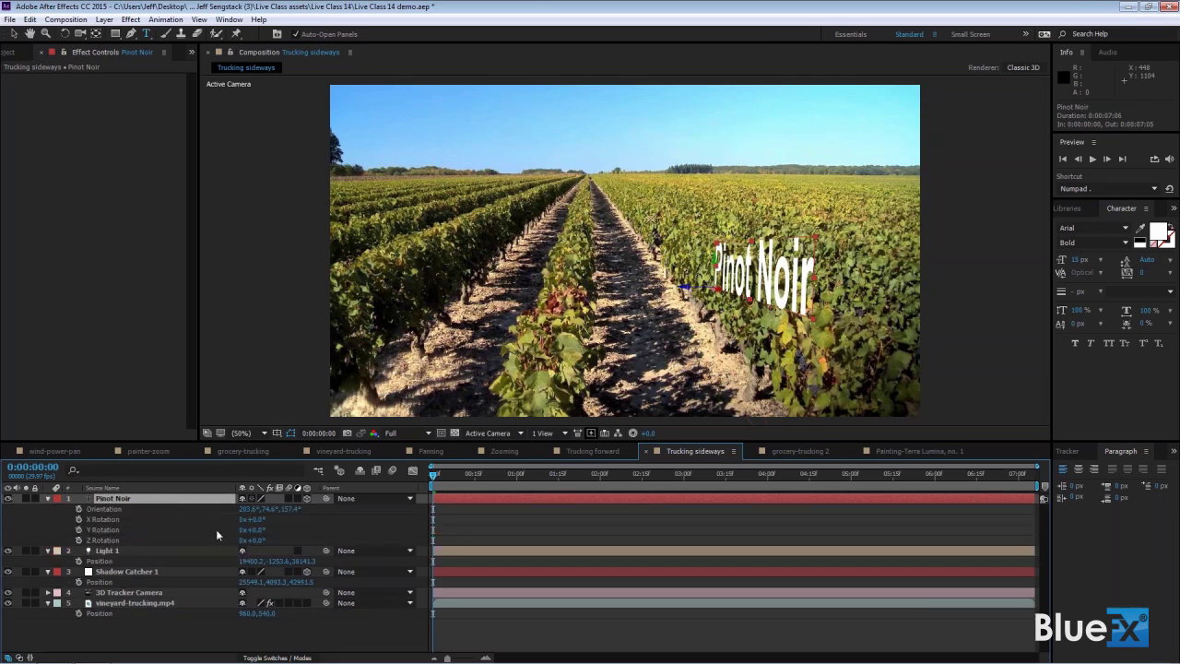
pyautogui.moveTo(264, 537); pyautogui.dragTo(273, 547)
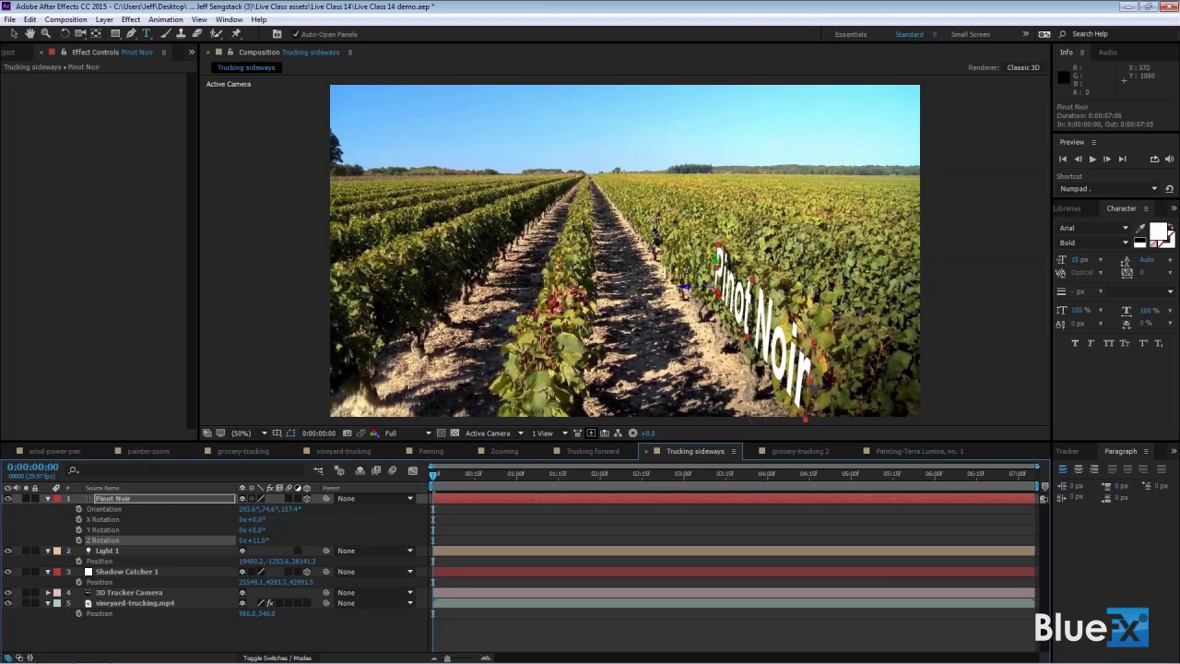
pyautogui.moveTo(257, 532); pyautogui.dragTo(253, 530)
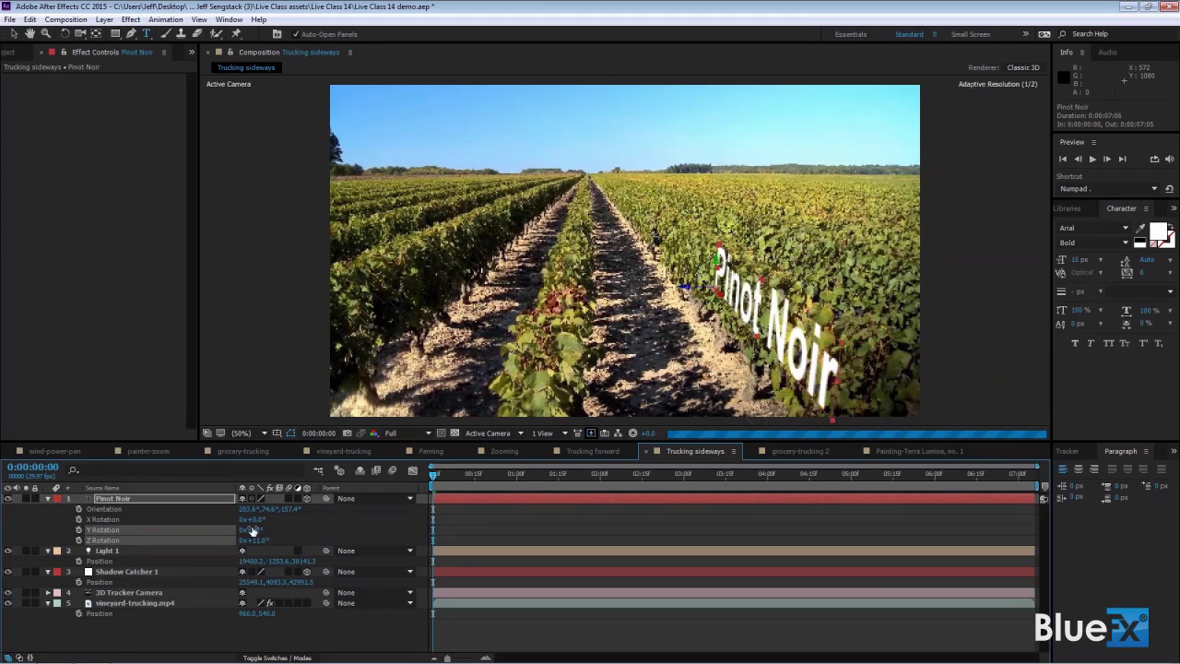
# Set the Pinot Noir layer's Anchor Point to 28, -5, 0
pyautogui.click(185, 499)
pyautogui.press('a')
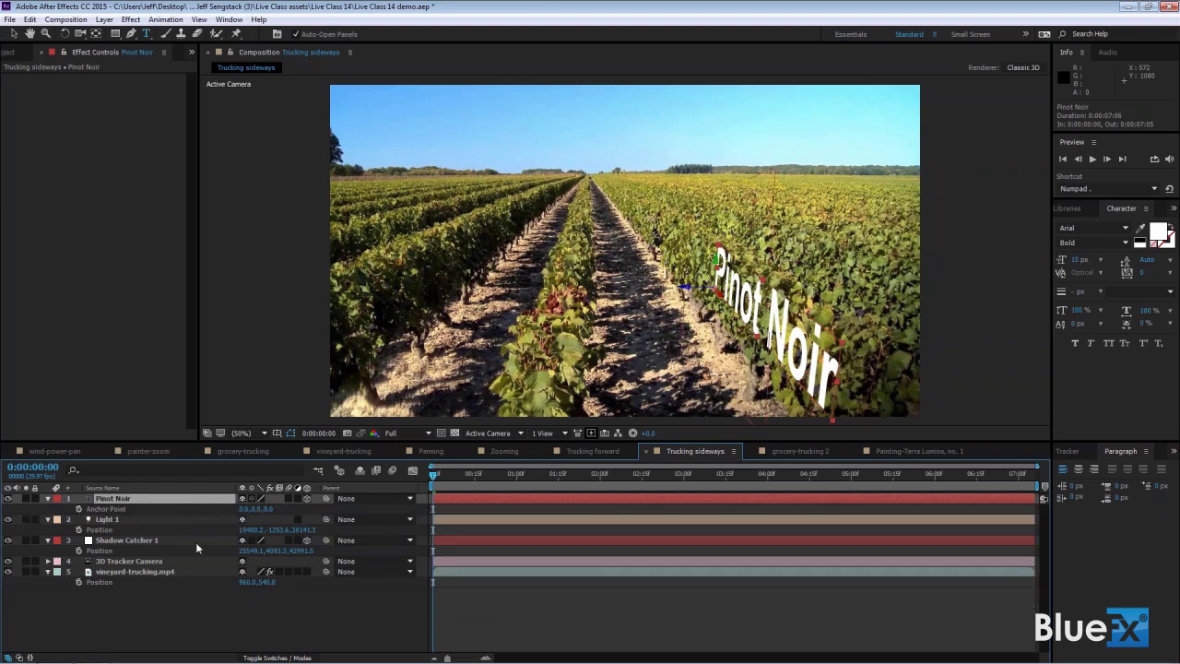
pyautogui.moveTo(245, 510); pyautogui.dragTo(280, 522)
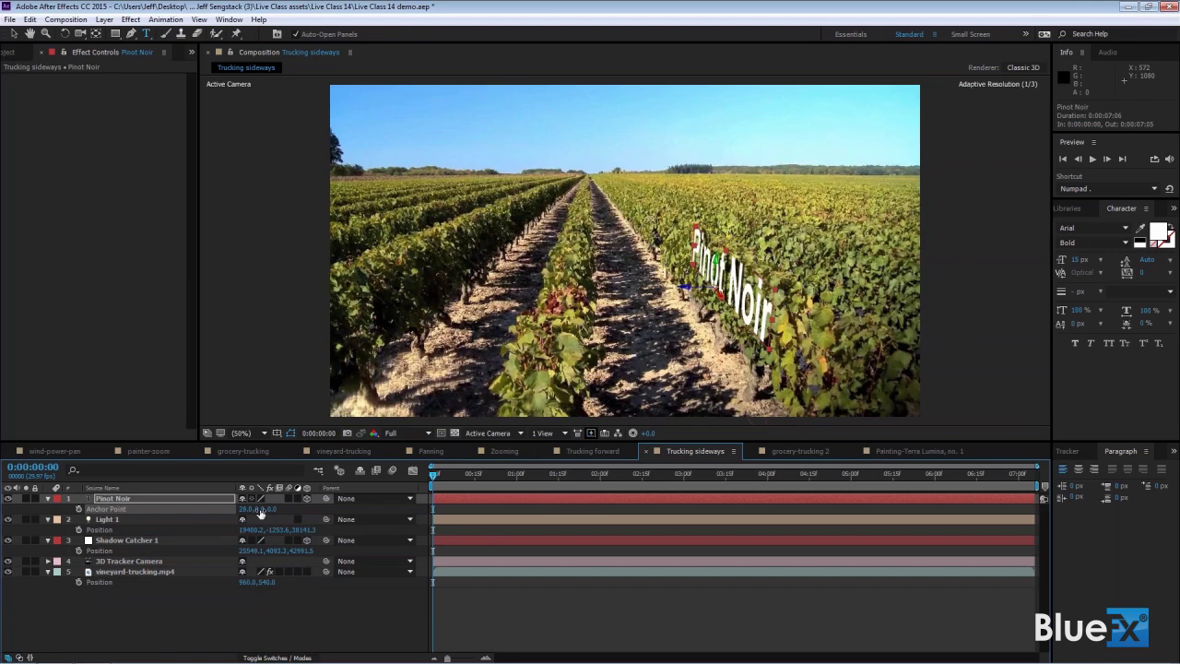
pyautogui.moveTo(255, 516); pyautogui.dragTo(247, 519)
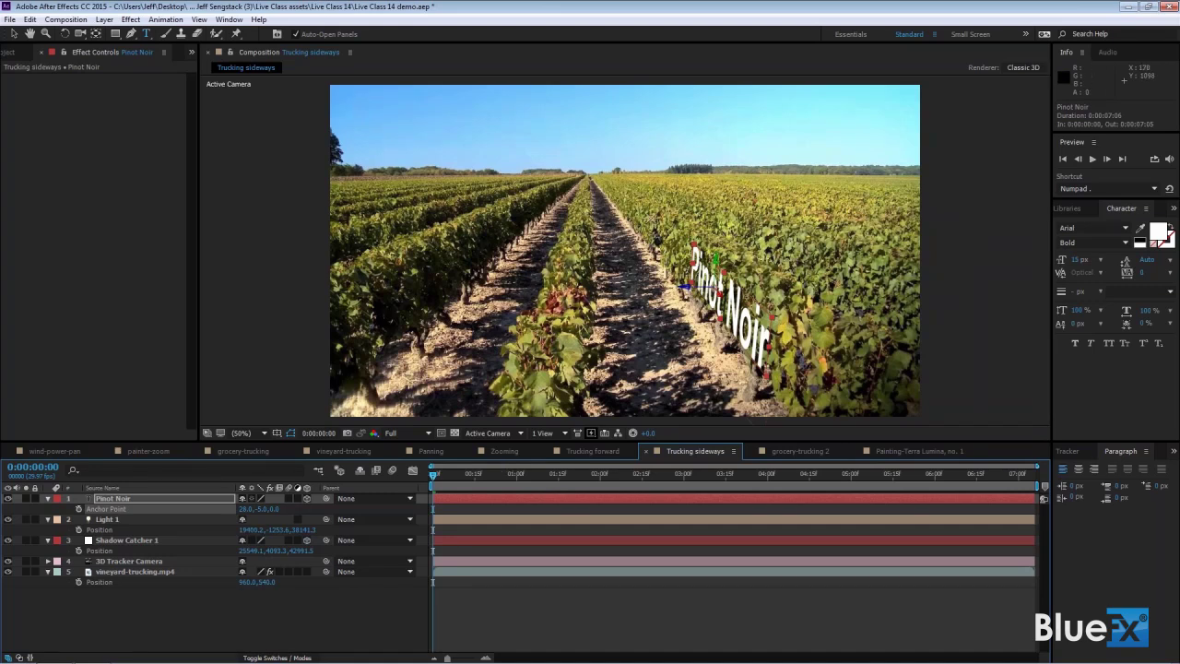
pyautogui.click(117, 540)
# Set Shadow Catcher 1's Accepts Shadows back to On and its Y Rotation to -4°
pyautogui.press('a')
pyautogui.press('a')
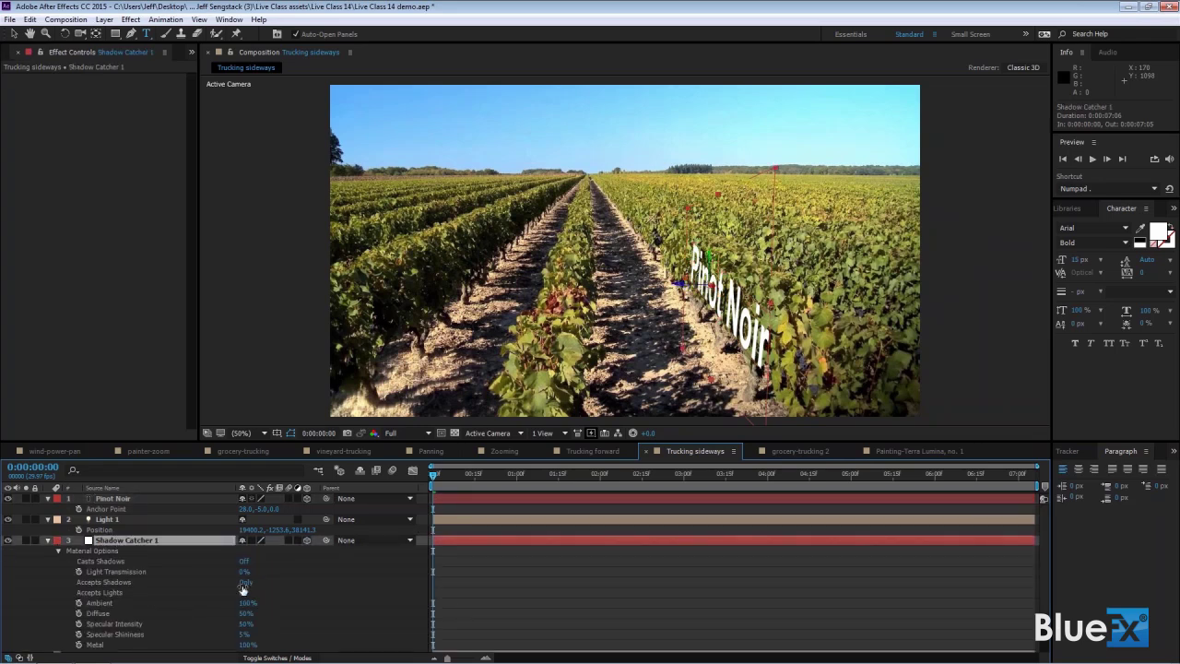
pyautogui.click(244, 583)
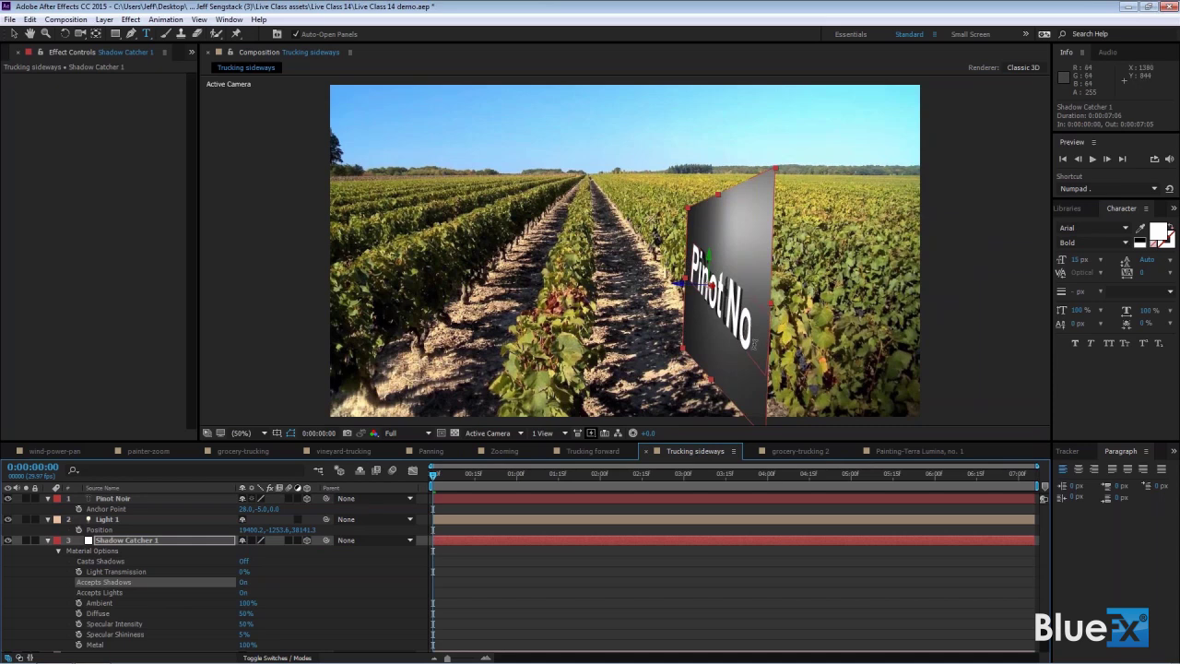
pyautogui.click(170, 544)
pyautogui.press('r')
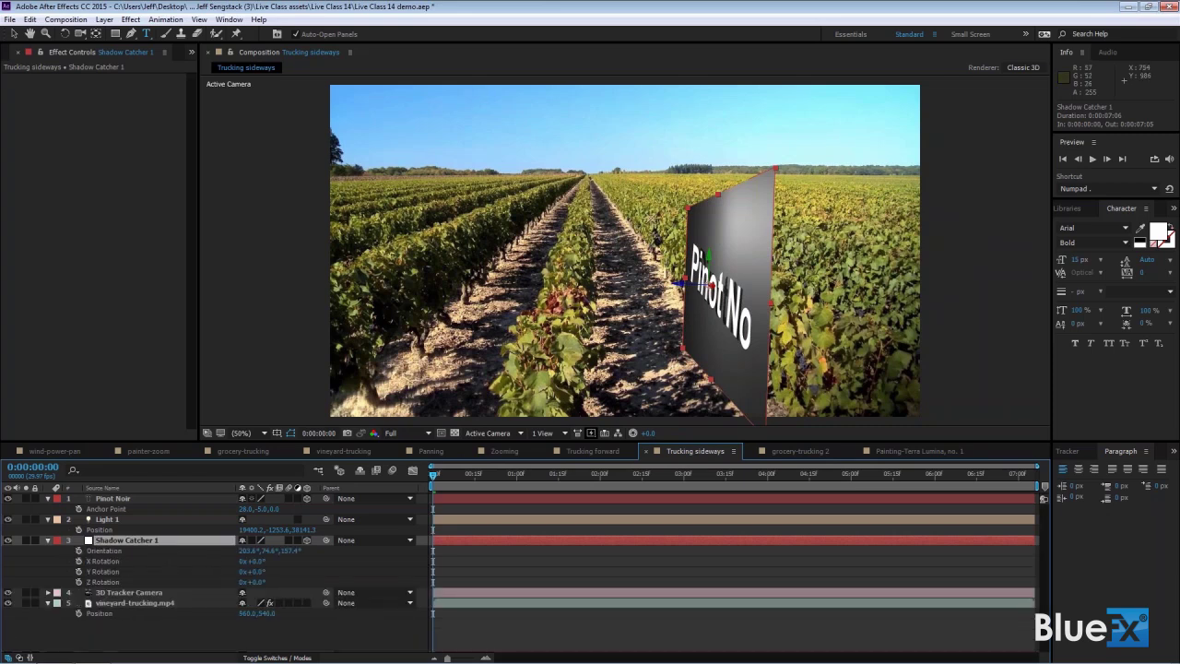
pyautogui.moveTo(247, 571); pyautogui.dragTo(254, 573)
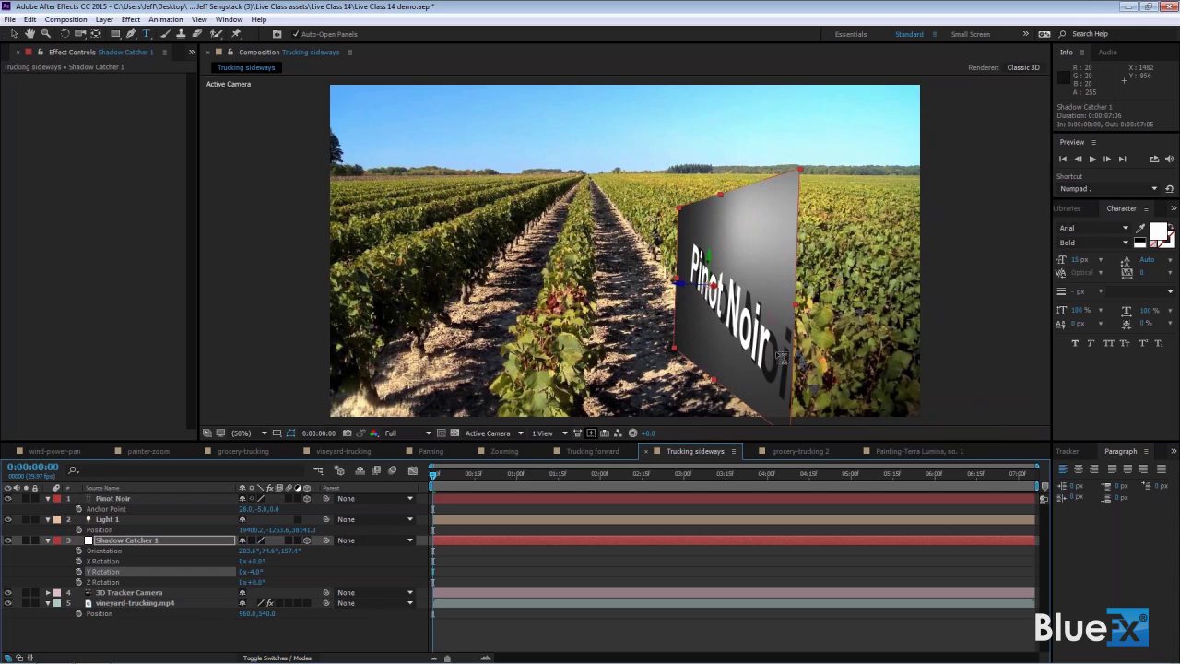
pyautogui.click(185, 539)
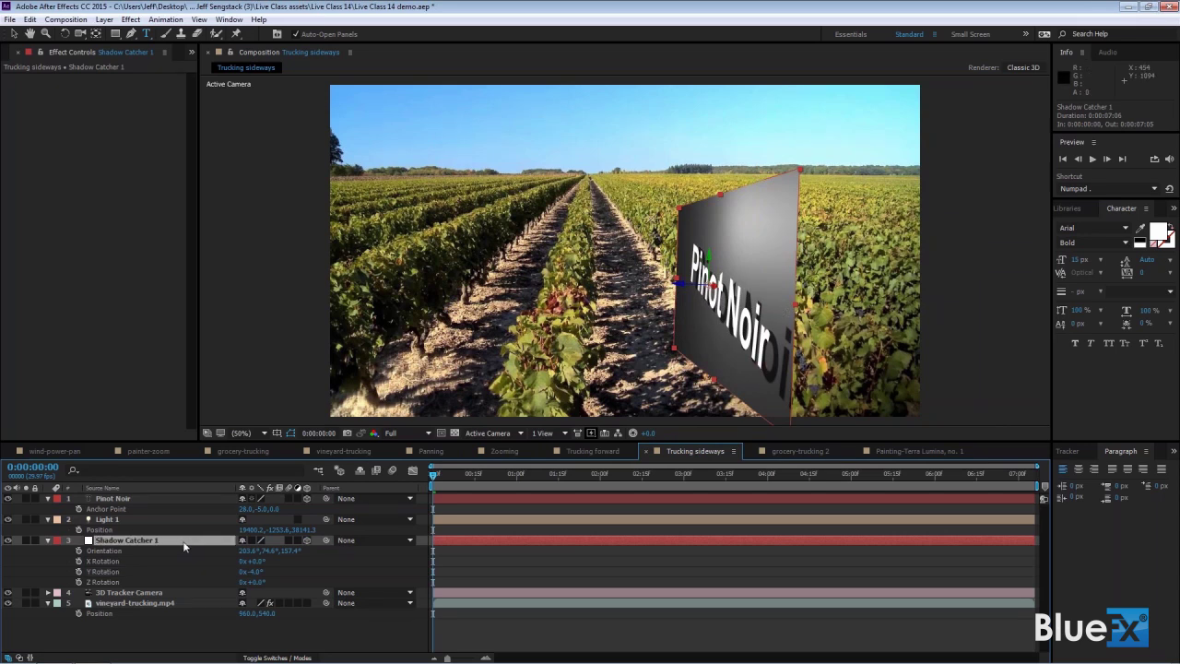
pyautogui.press('s')
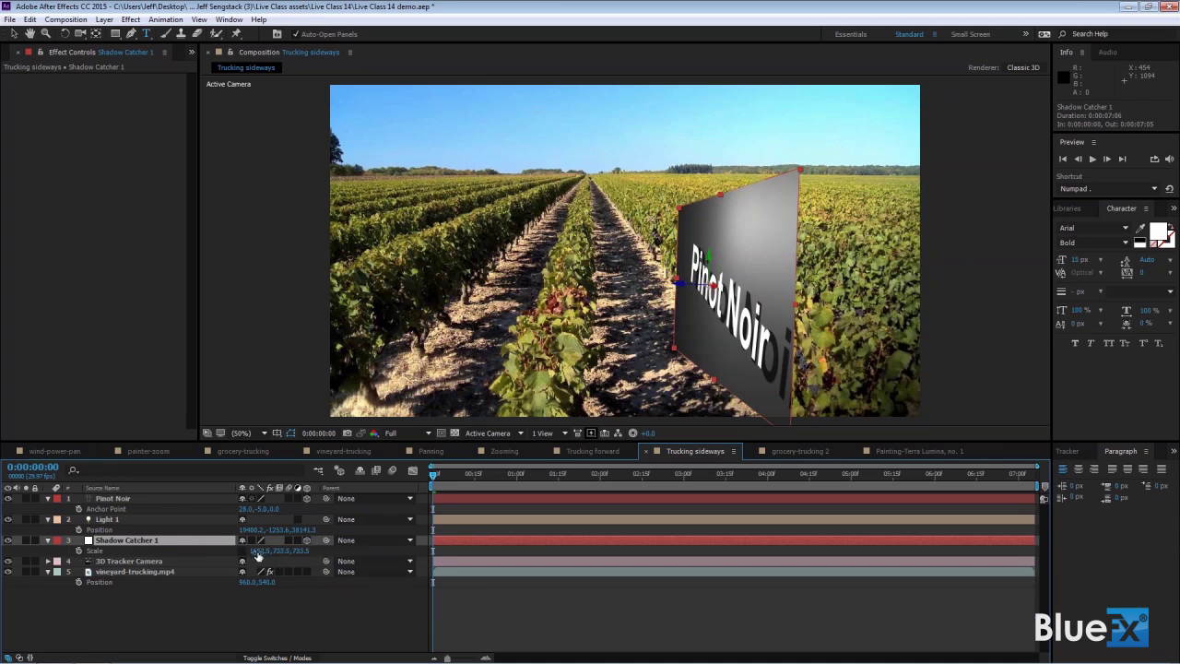
# Widen Shadow Catcher 1 to Scale 2138.5 and set Accepts Shadows to Only
pyautogui.moveTo(256, 550); pyautogui.dragTo(343, 551)
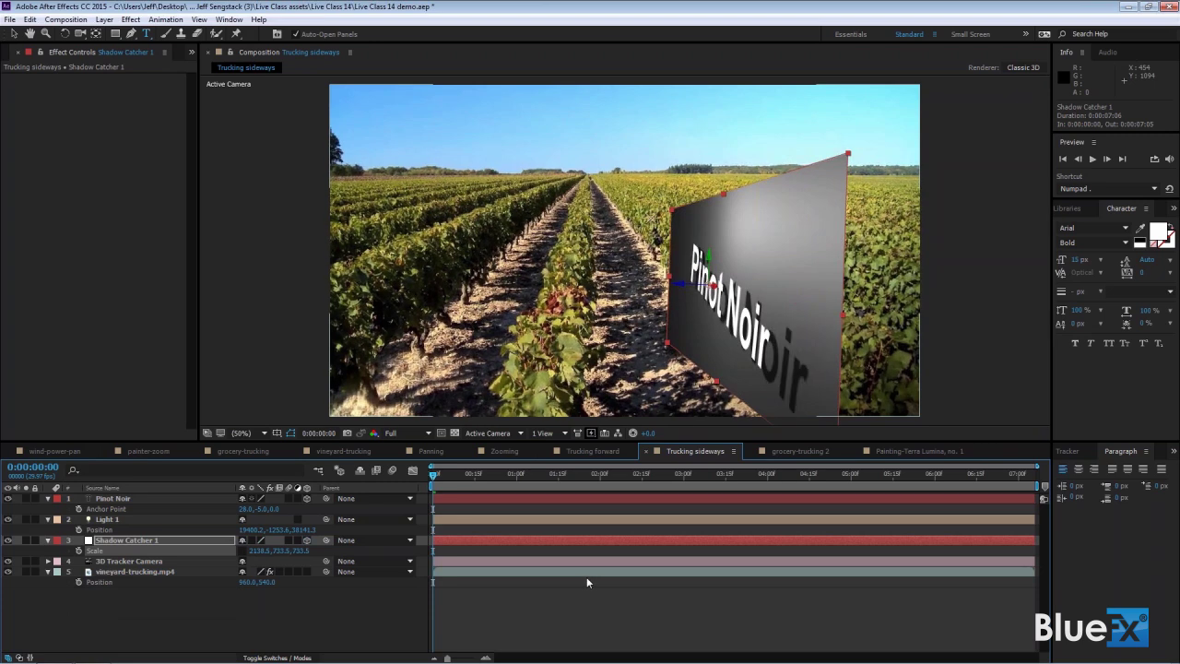
pyautogui.click(173, 541)
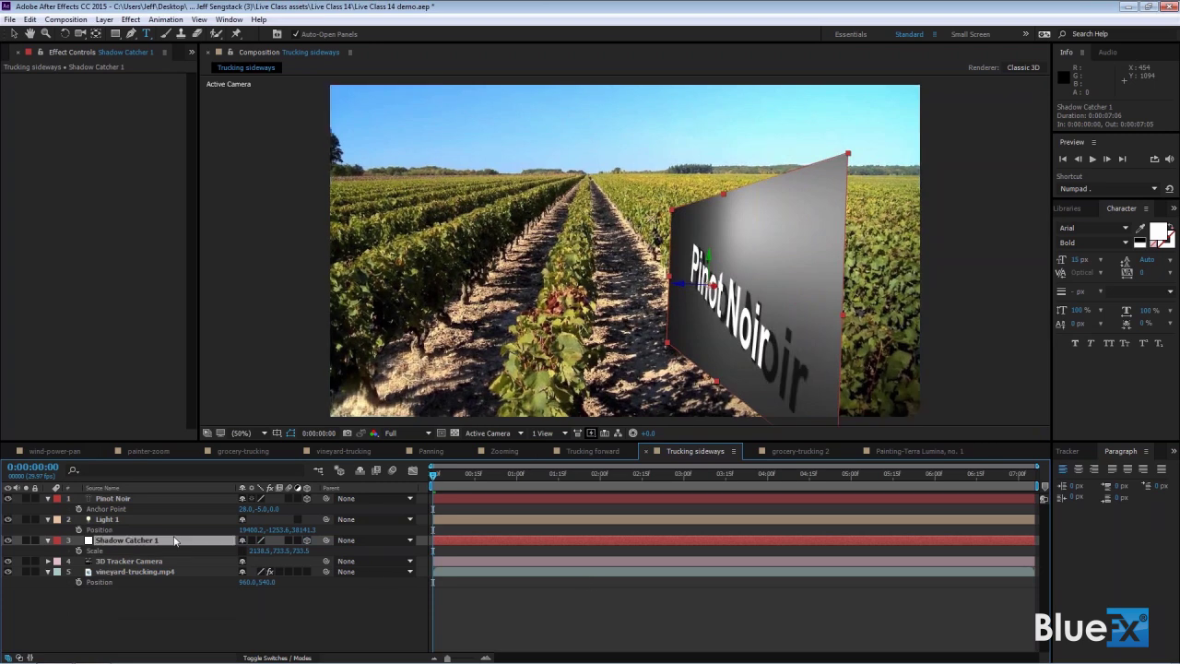
pyautogui.press('a')
pyautogui.press('a')
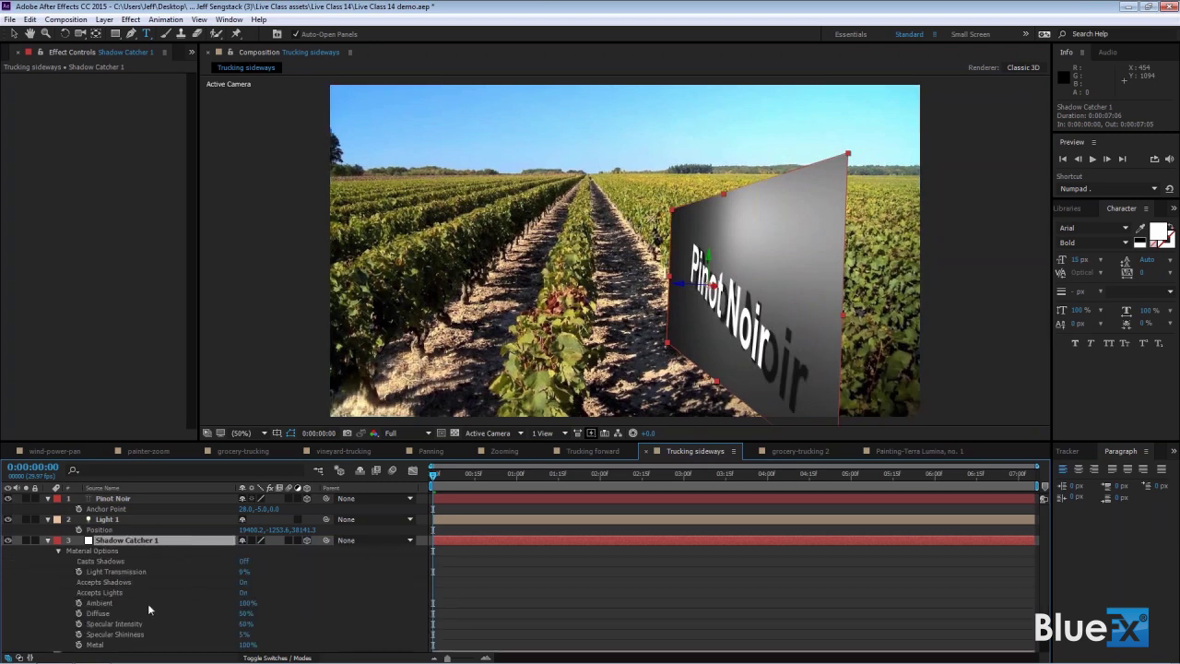
pyautogui.click(245, 582)
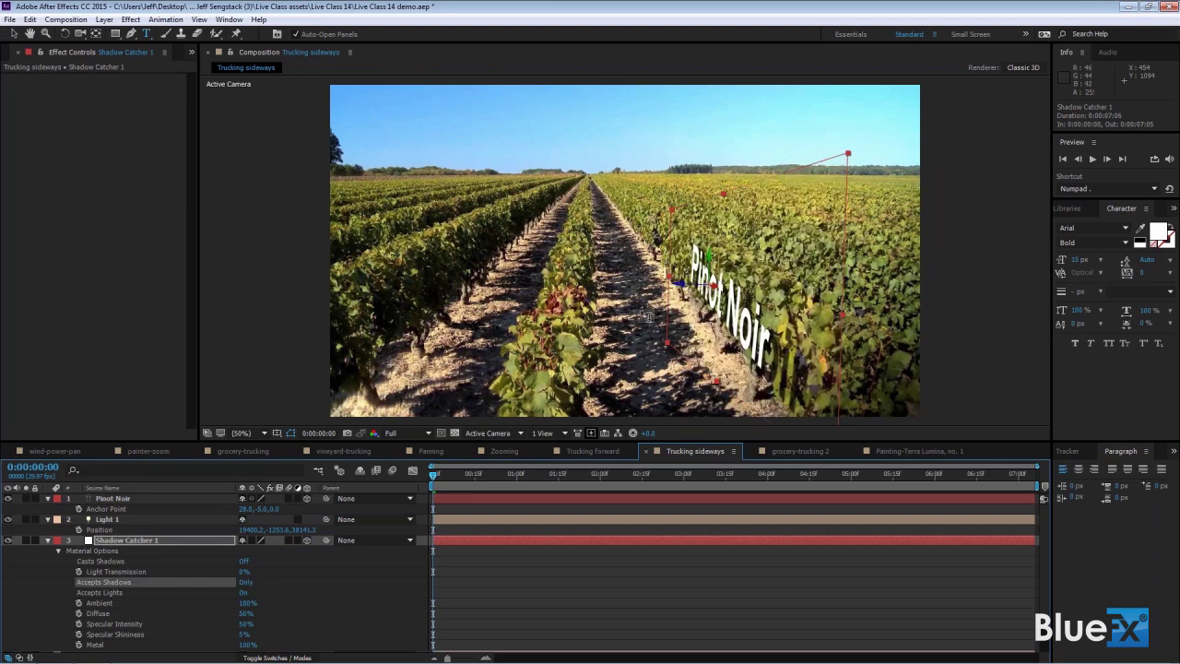